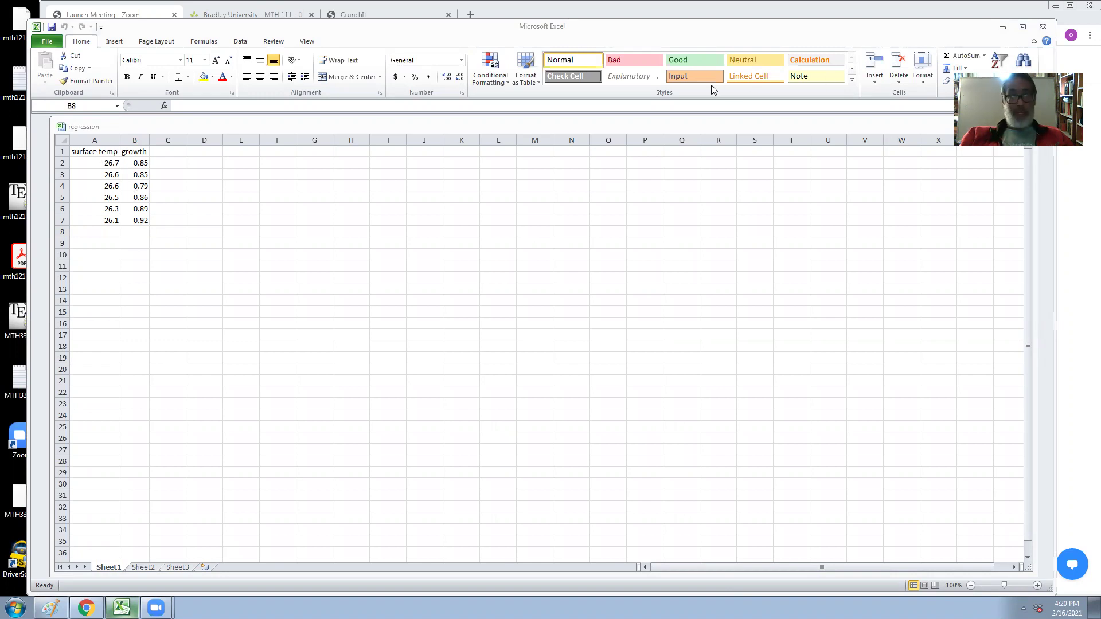
# Step: Open the Regression tool from the data analysis tools for the surface temp and growth data
pyautogui.click(243, 47)
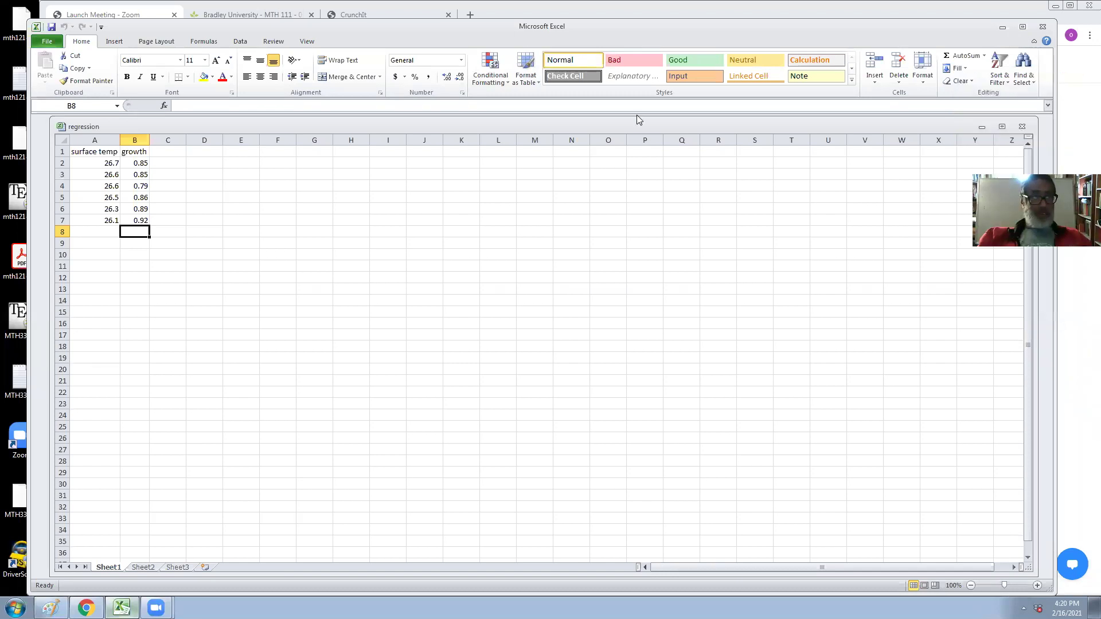
pyautogui.click(240, 45)
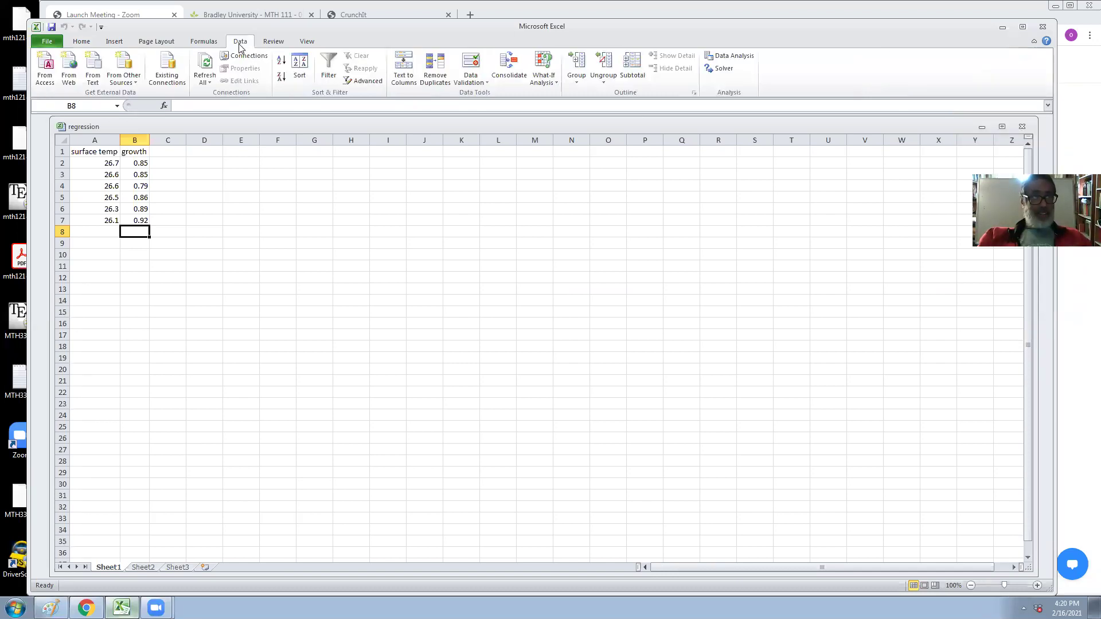
pyautogui.click(750, 59)
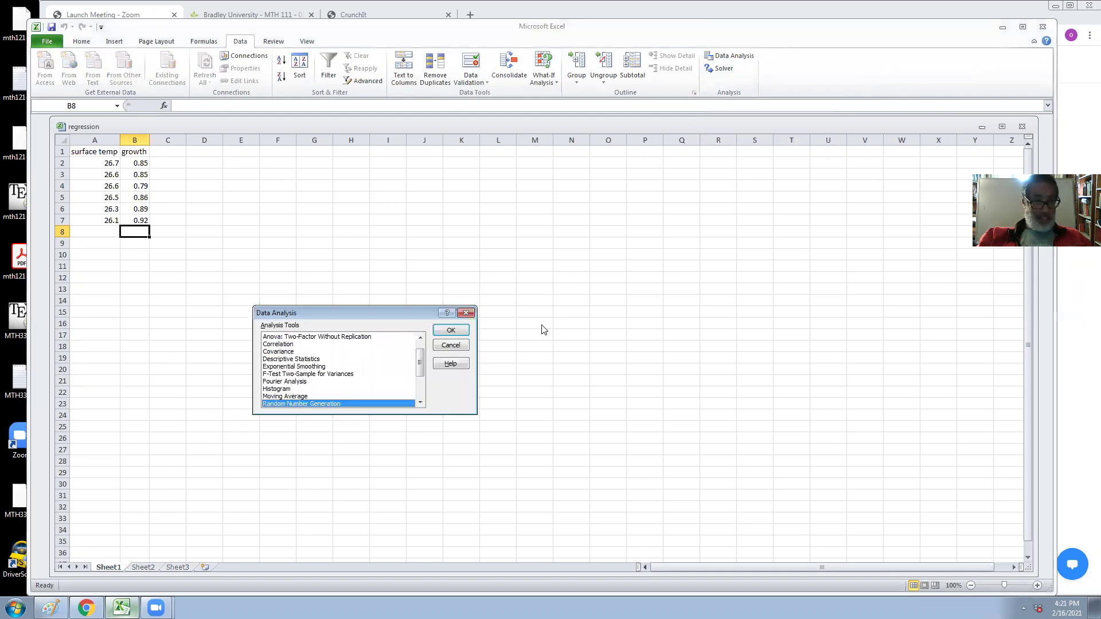
pyautogui.moveTo(419, 365); pyautogui.dragTo(424, 395)
pyautogui.click(289, 382)
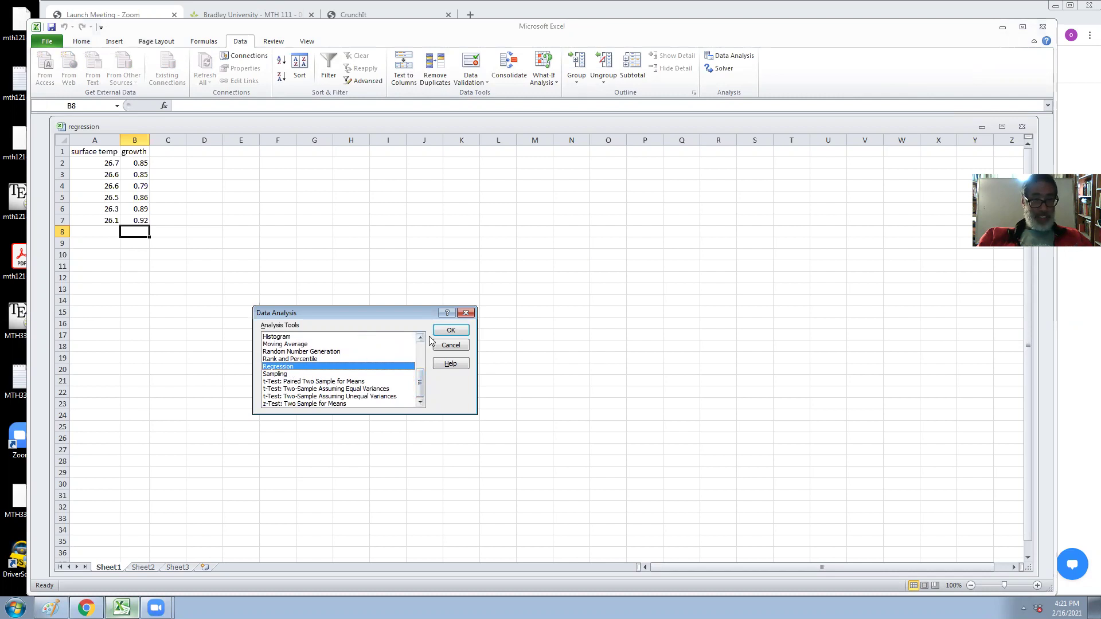
pyautogui.click(449, 330)
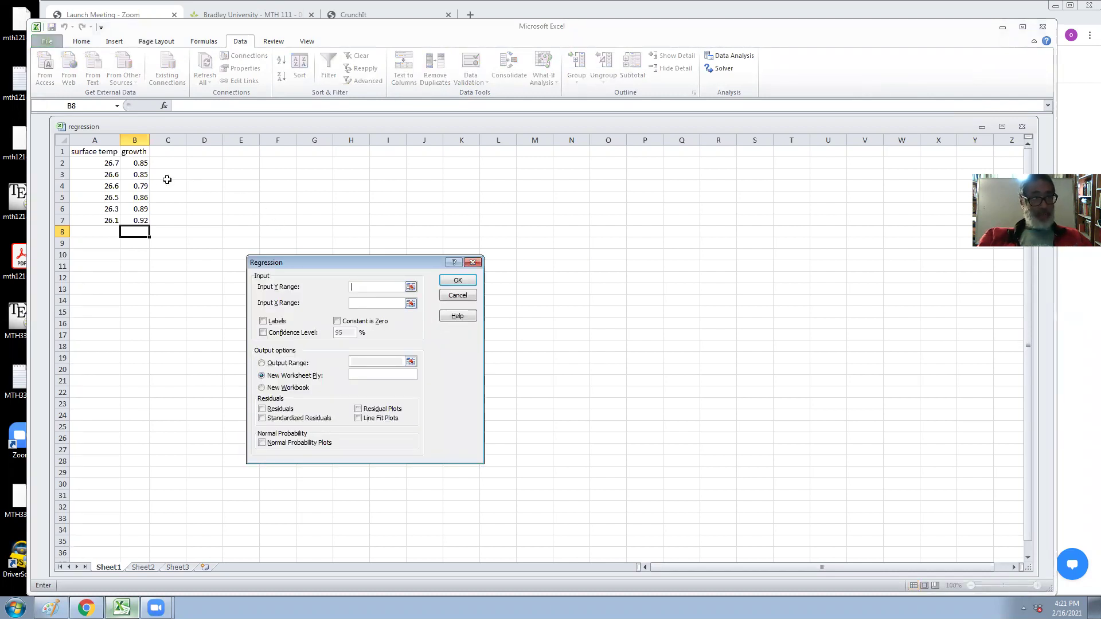
# Step: Run the regression with labels, growth B1:B7 as the Y range and surface temp A1:A7 as the X range, output to a new worksheet
pyautogui.click(264, 321)
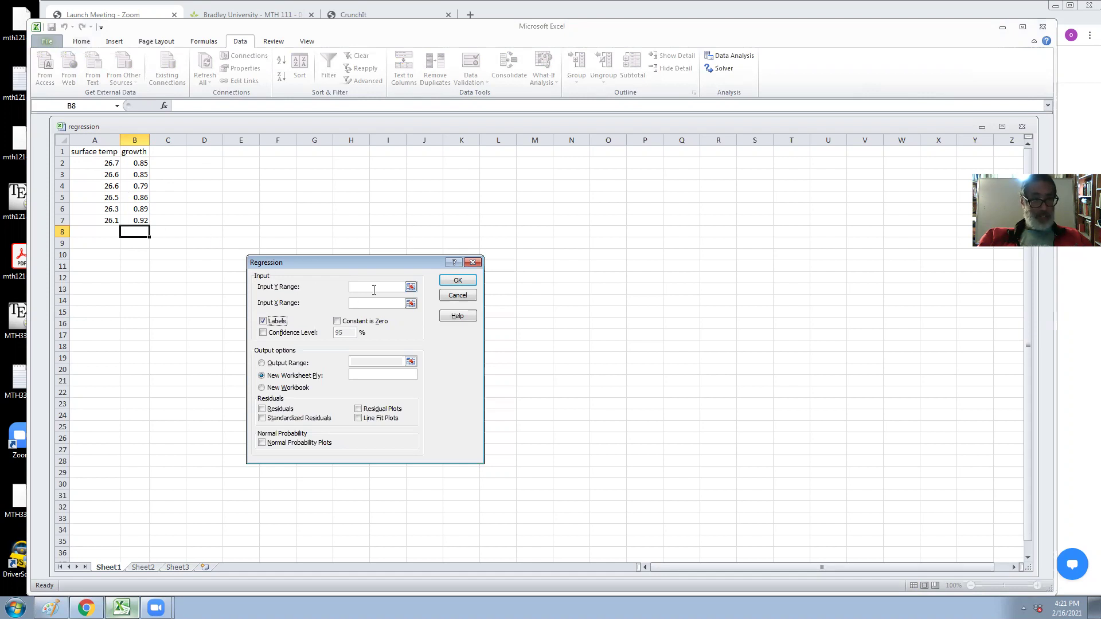
pyautogui.click(374, 288)
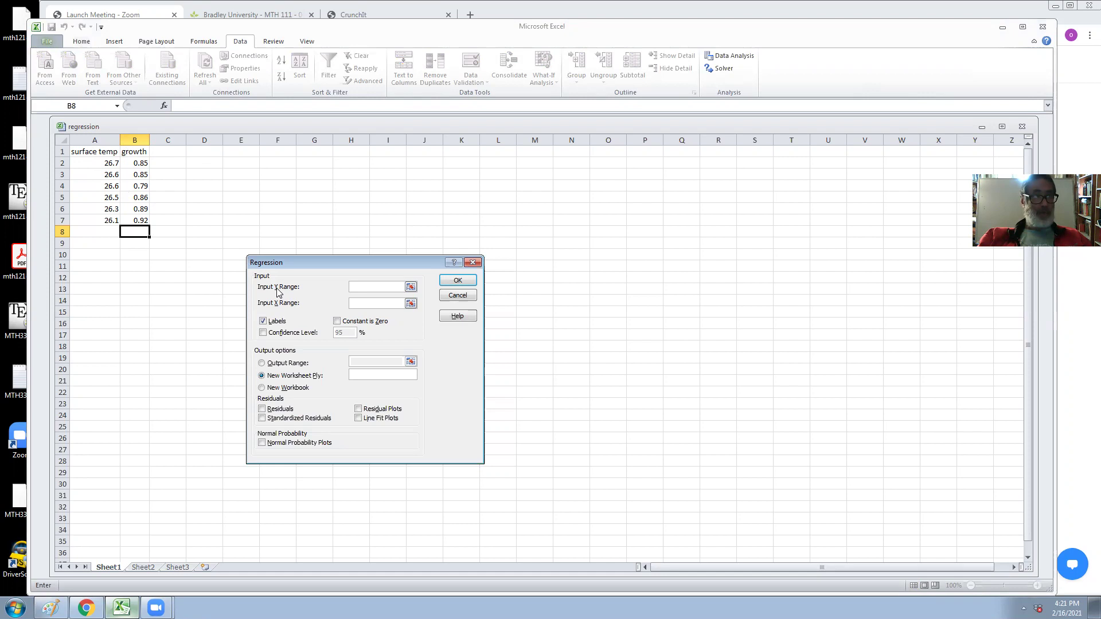
pyautogui.moveTo(136, 151); pyautogui.dragTo(142, 218)
pyautogui.click(380, 302)
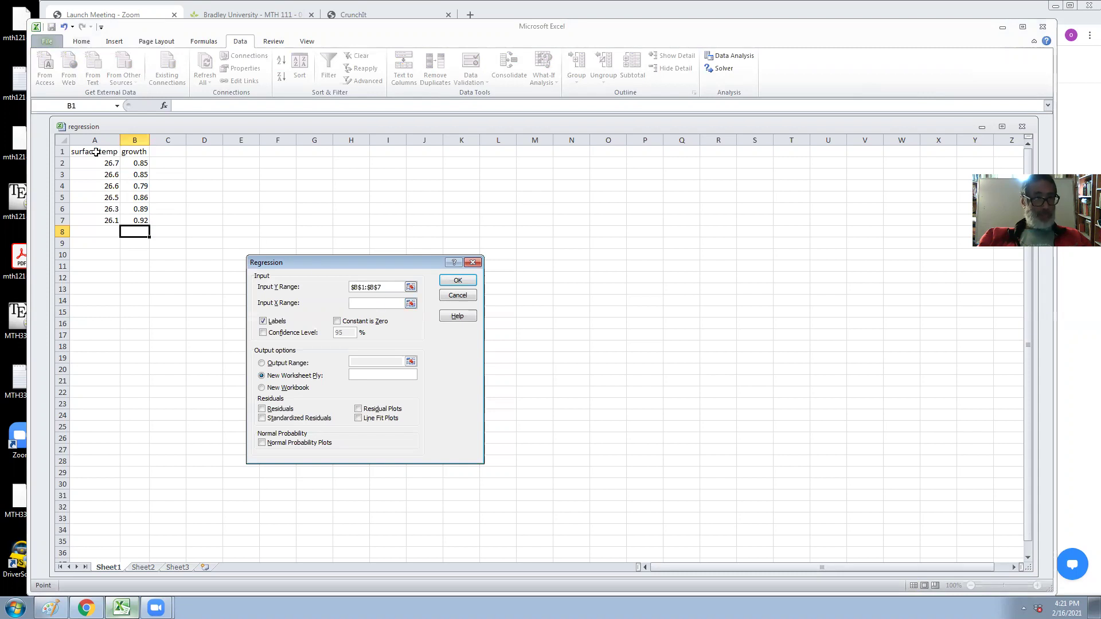
pyautogui.moveTo(96, 152); pyautogui.dragTo(99, 217)
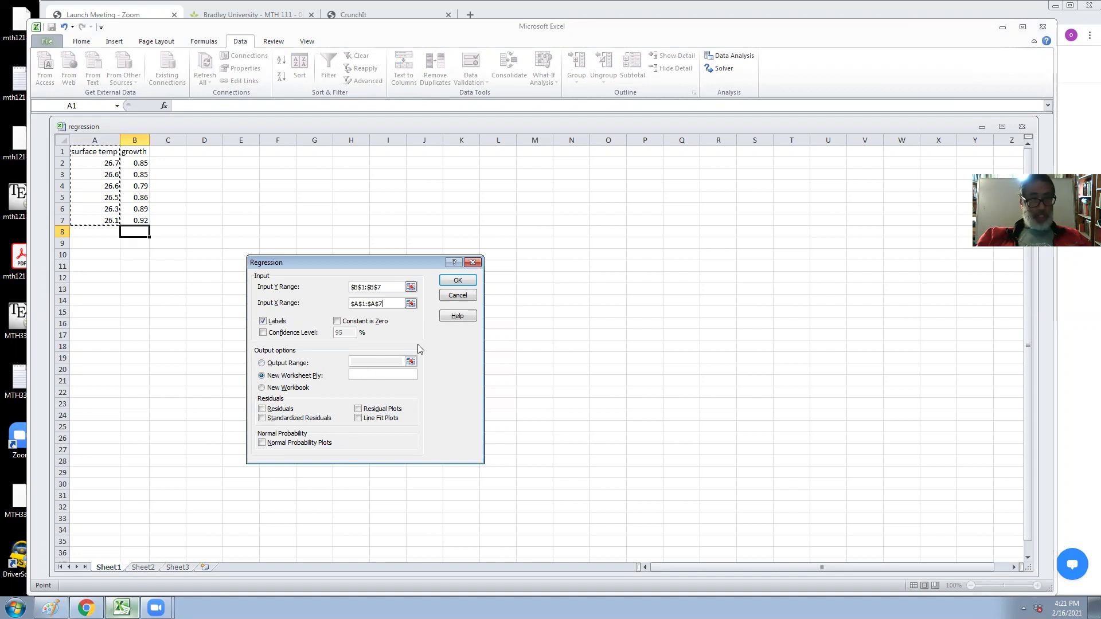
pyautogui.click(454, 279)
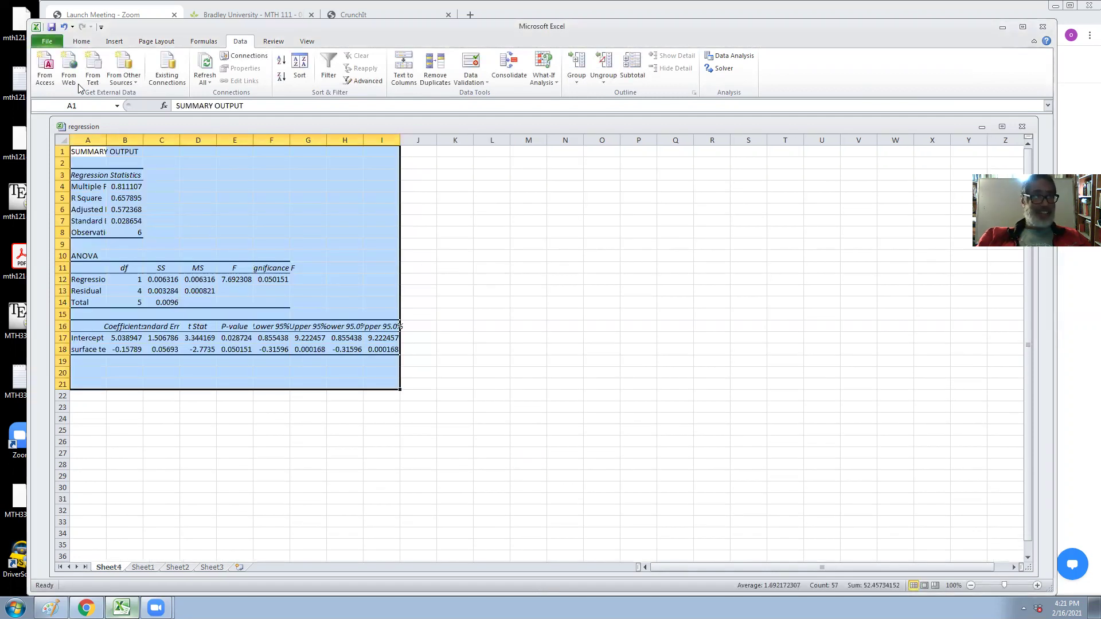
# Step: AutoFit the column widths of the regression summary output
pyautogui.click(81, 41)
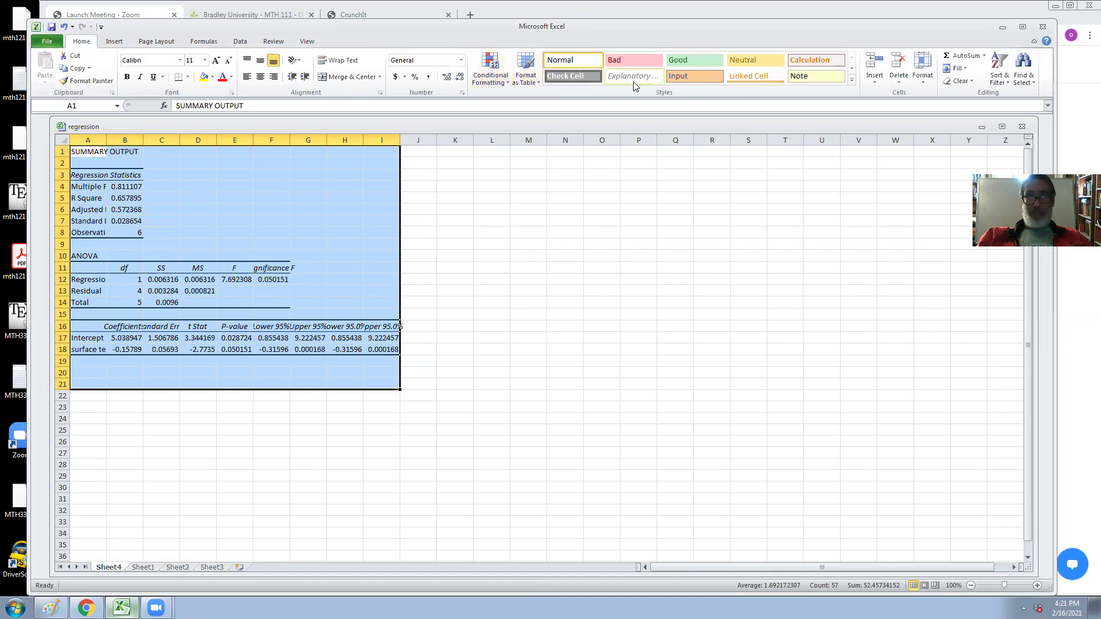
pyautogui.click(920, 85)
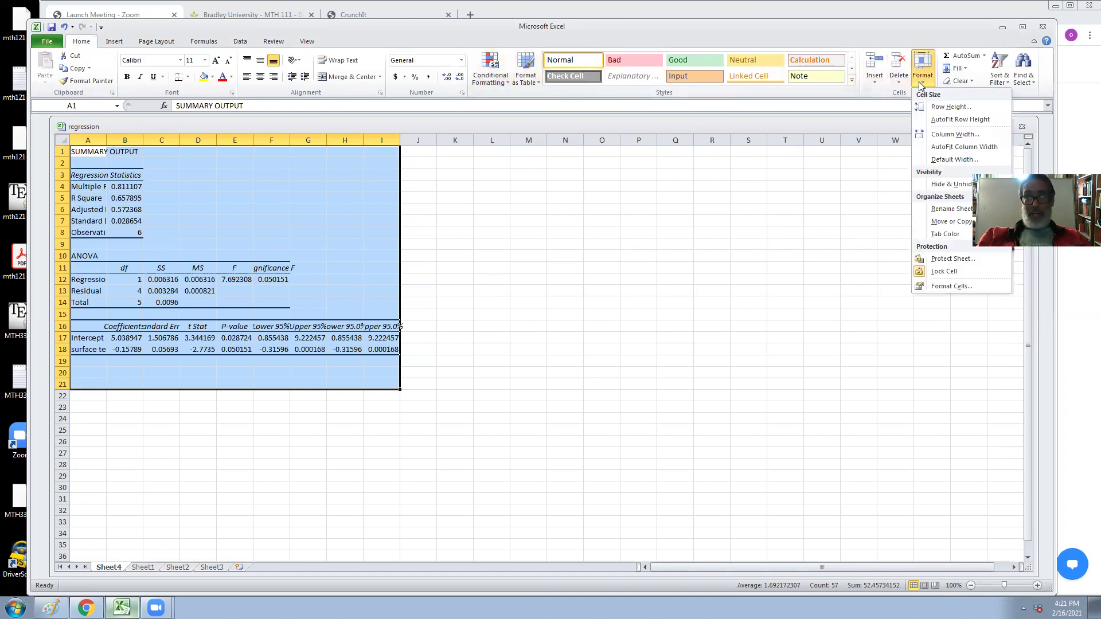
pyautogui.click(938, 147)
pyautogui.click(584, 243)
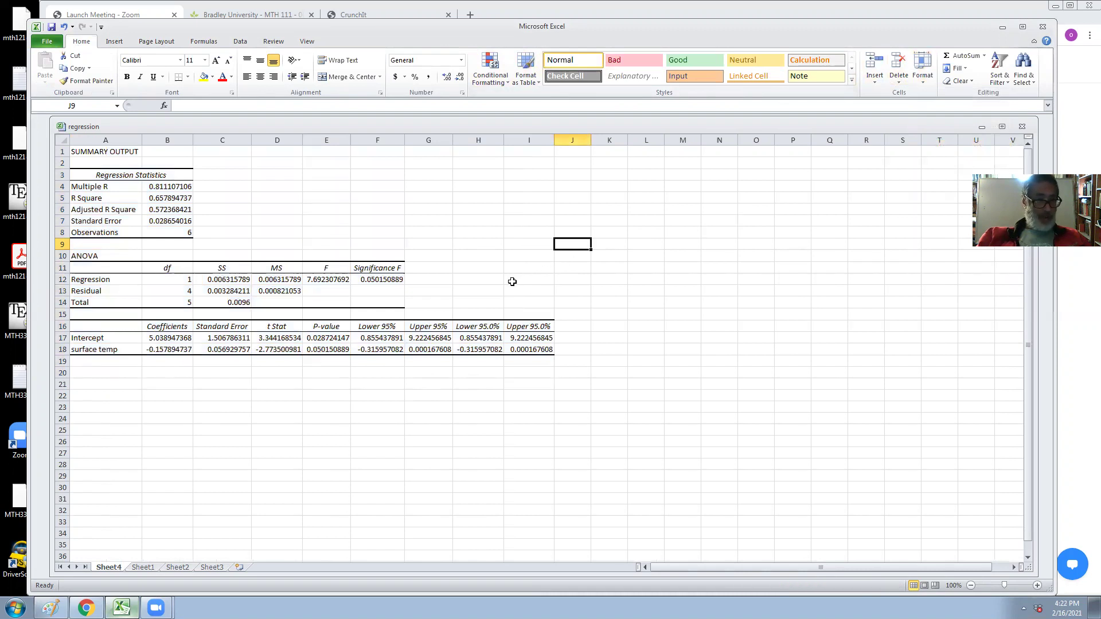
# Step: Examine the intercept and surface temp coefficients, their P-values, and the Multiple R and R Square cells in the summary output
pyautogui.click(165, 351)
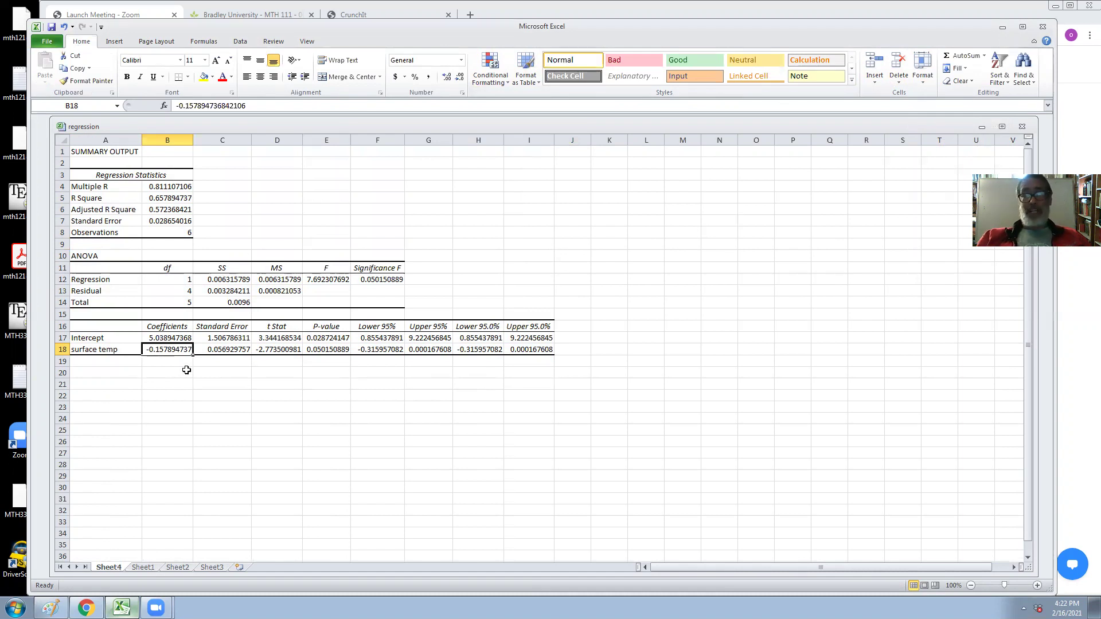
pyautogui.click(155, 338)
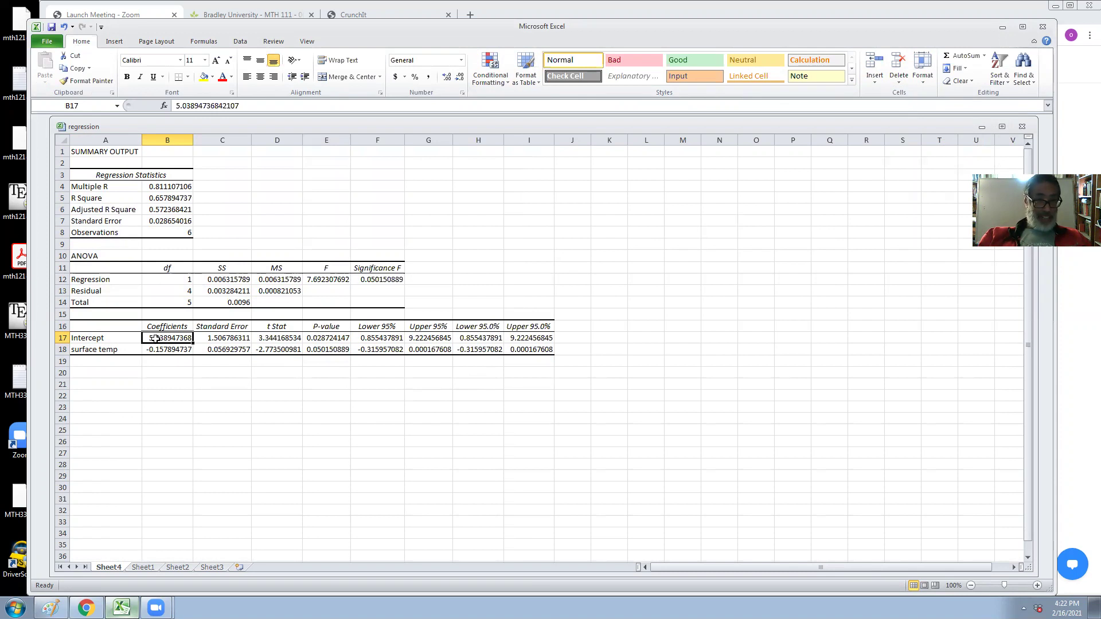
pyautogui.click(320, 338)
pyautogui.click(335, 351)
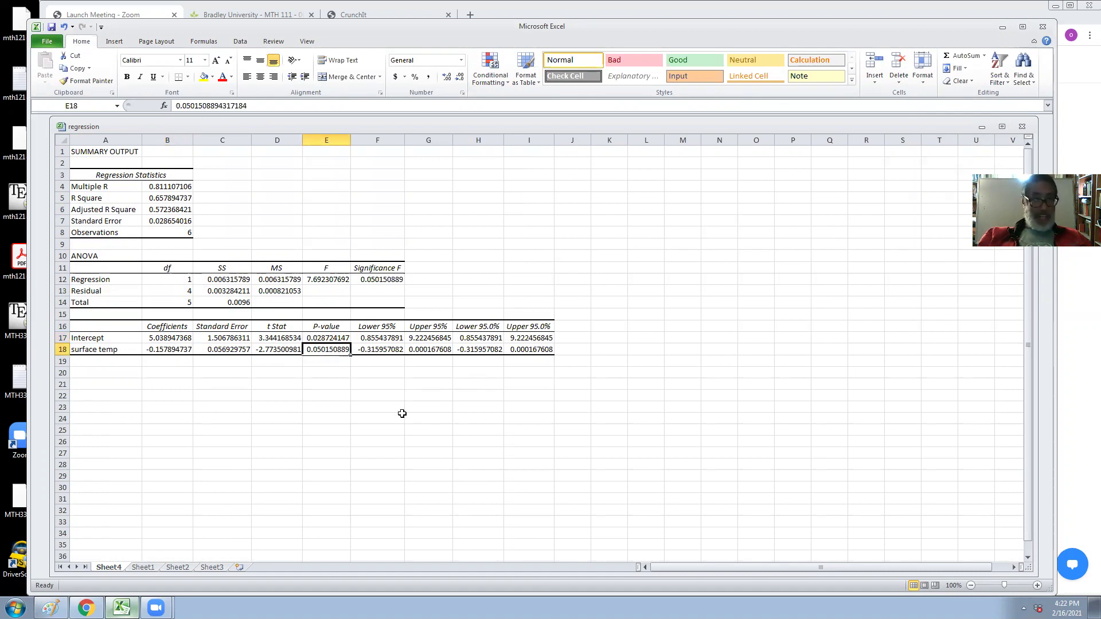
pyautogui.click(352, 386)
pyautogui.click(322, 352)
pyautogui.click(156, 359)
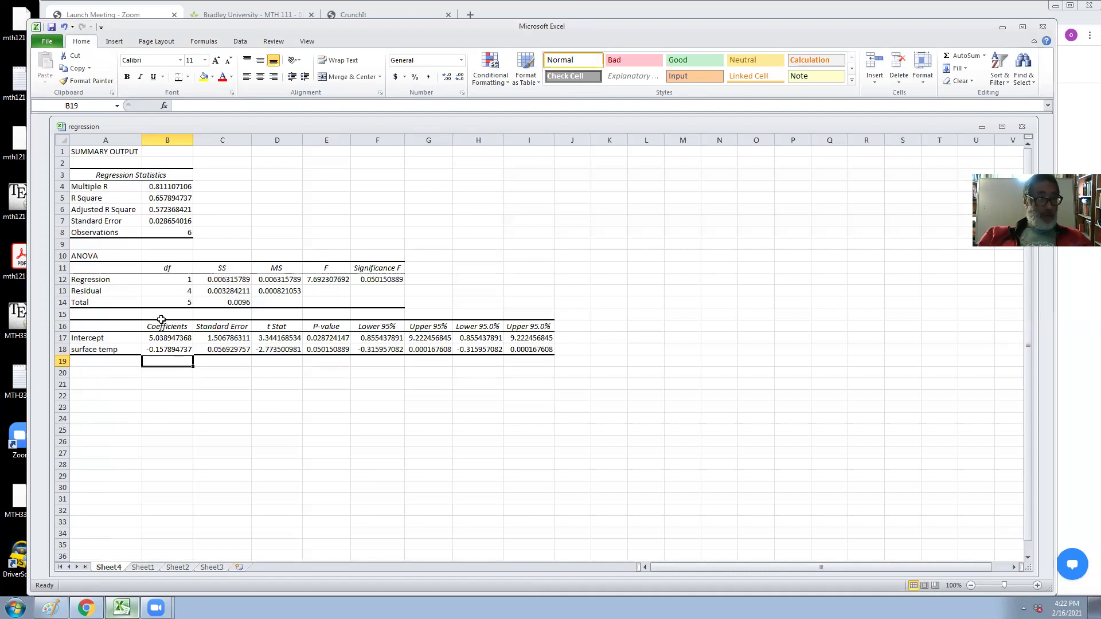
pyautogui.click(176, 194)
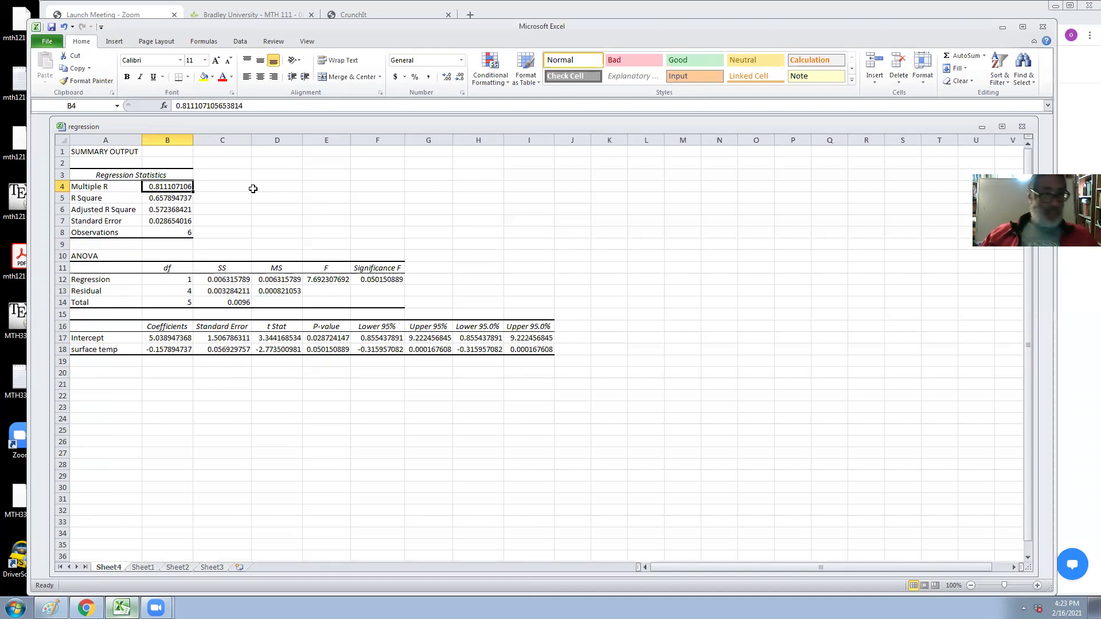
pyautogui.click(181, 198)
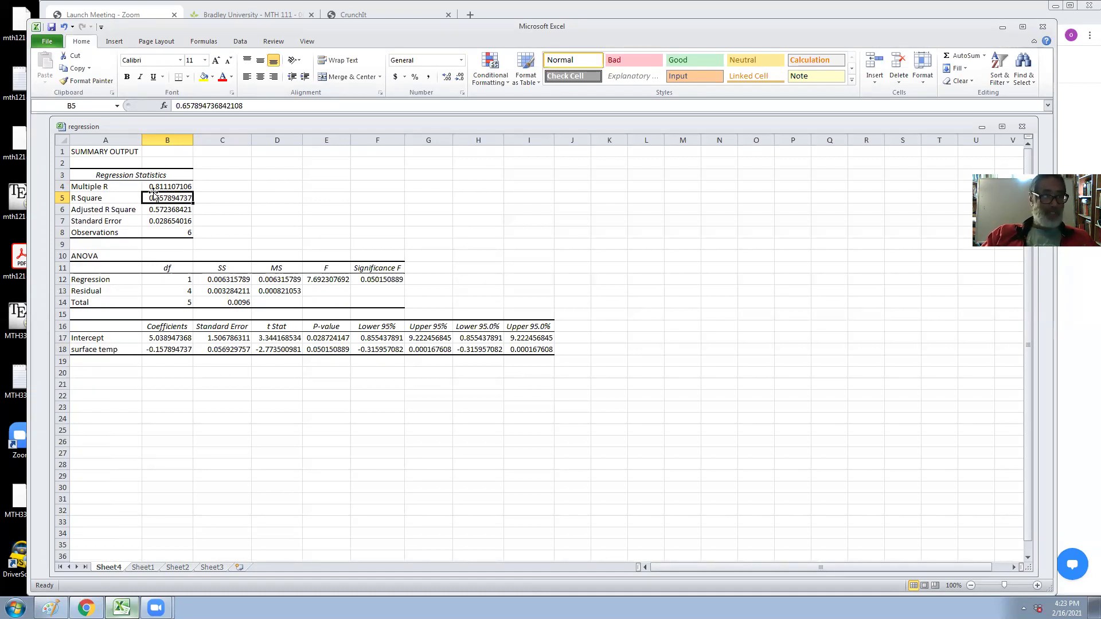
# Step: Rerun the regression on the Sheet1 data with the same ranges and line fit plots enabled
pyautogui.click(144, 567)
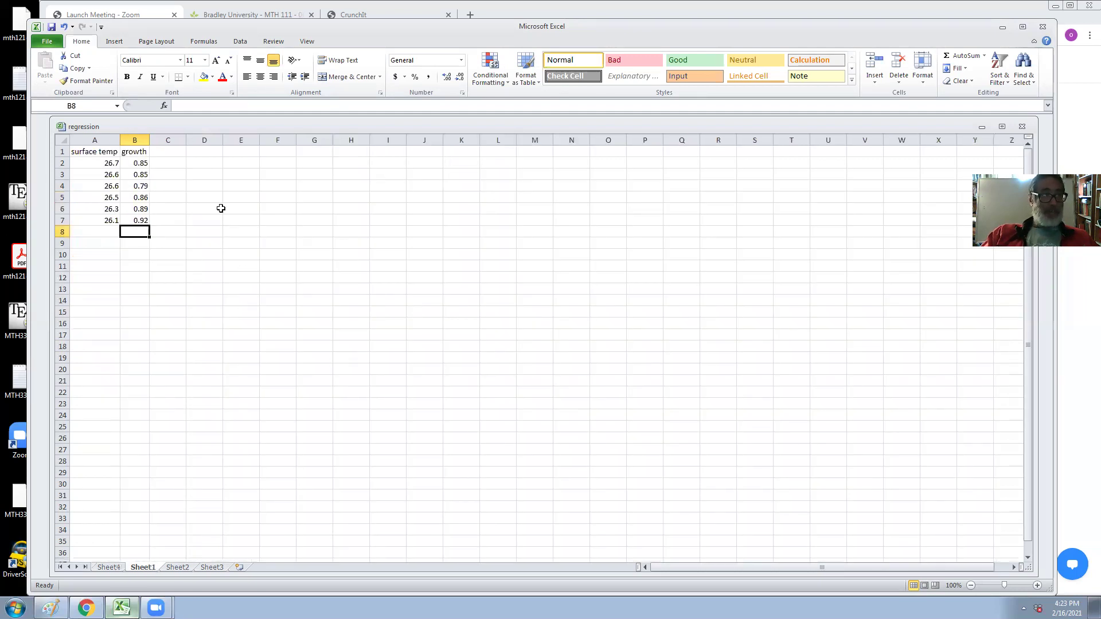
pyautogui.click(240, 42)
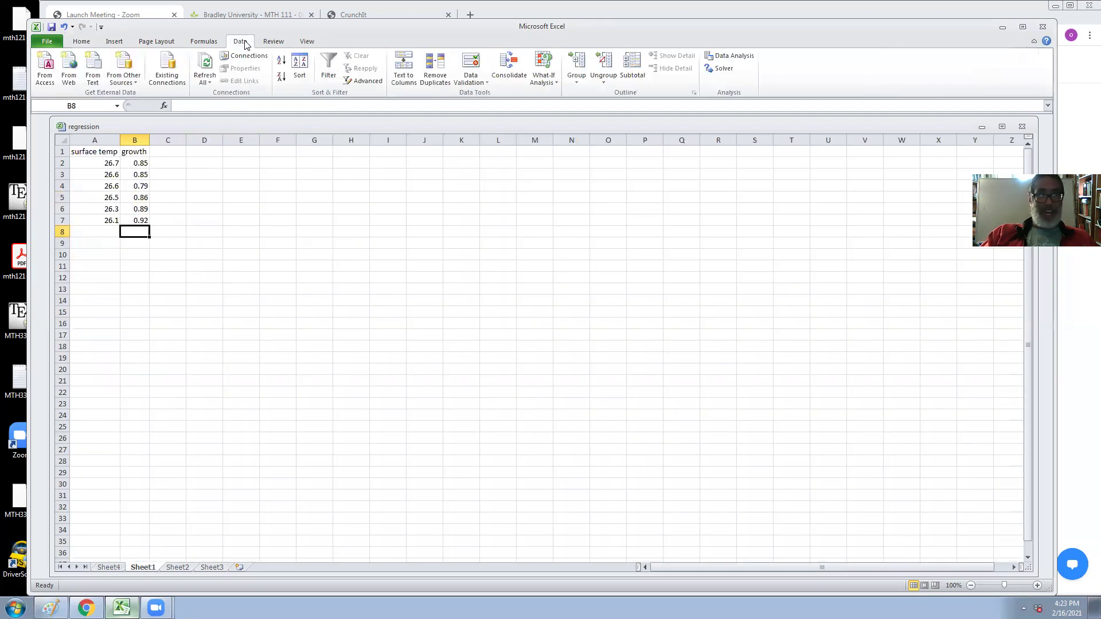
pyautogui.click(723, 56)
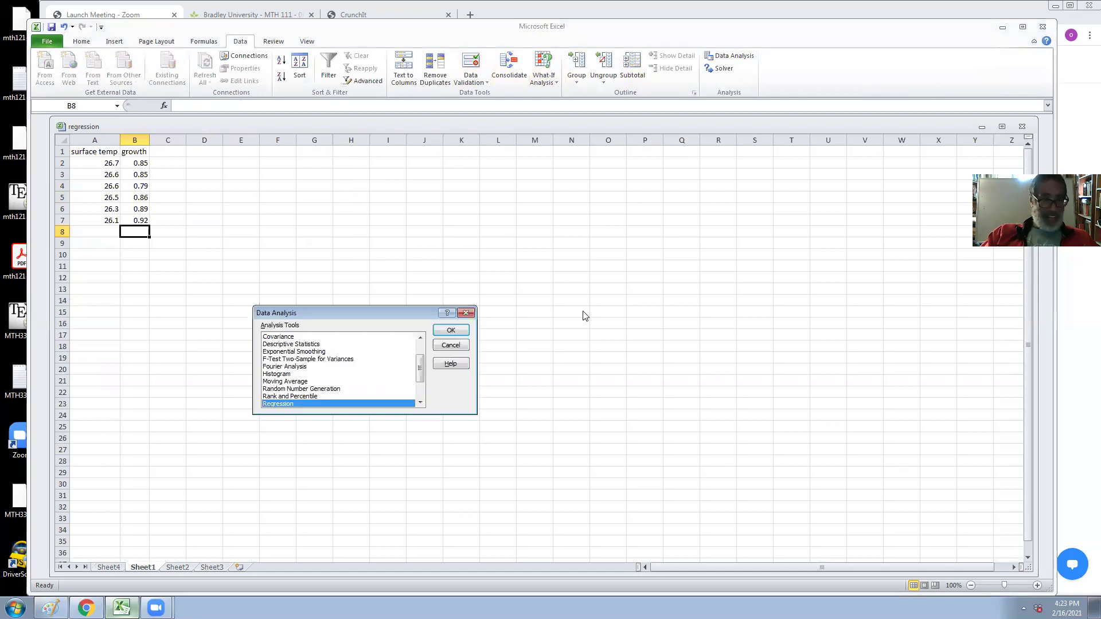
pyautogui.click(449, 331)
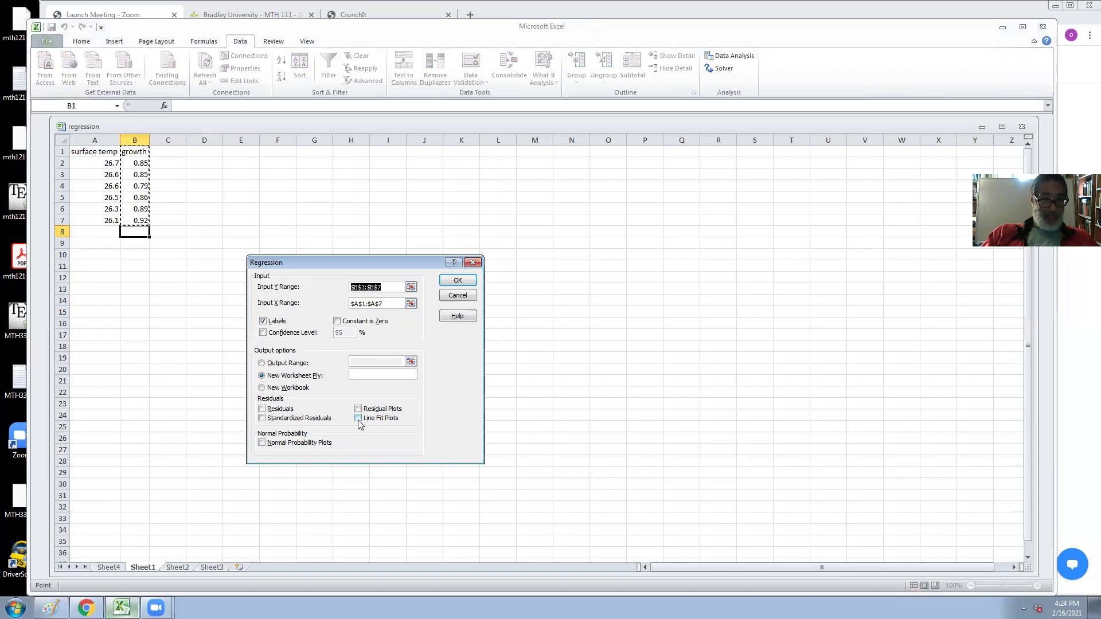
pyautogui.click(358, 419)
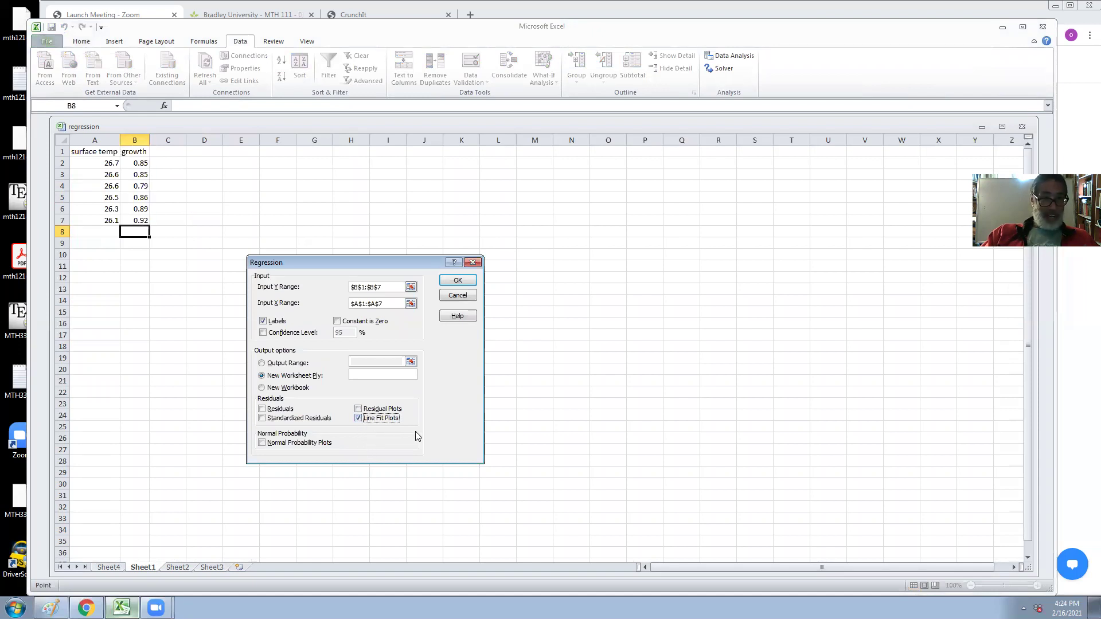
pyautogui.click(458, 281)
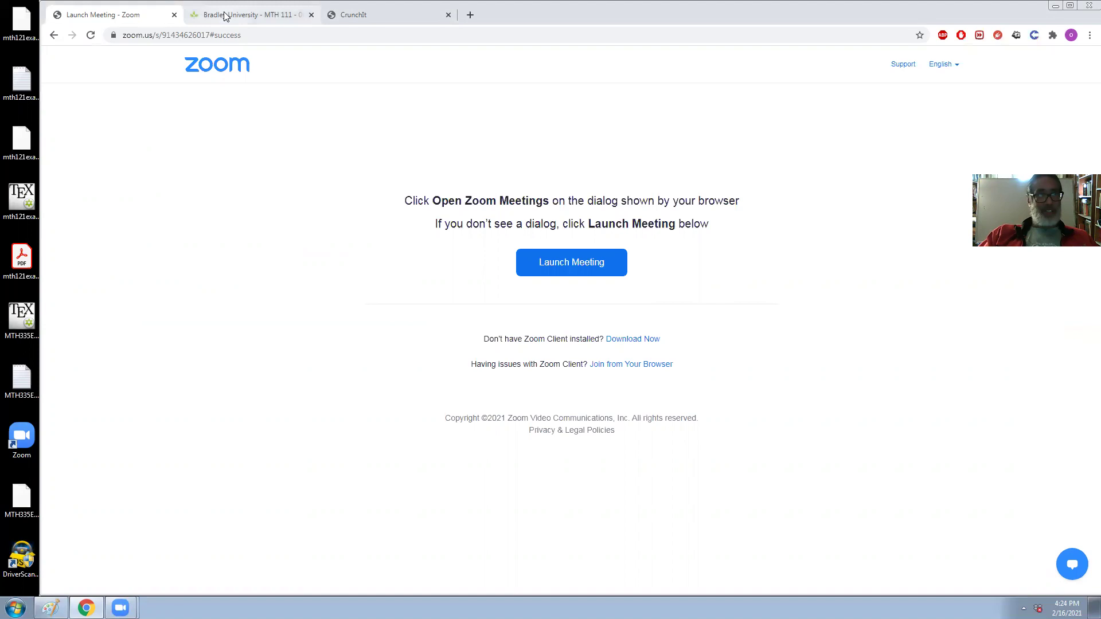
# Step: Switch to the MTH 111 course page in the browser and open CrunchIt, leaving its previously loaded data without saving
pyautogui.click(270, 15)
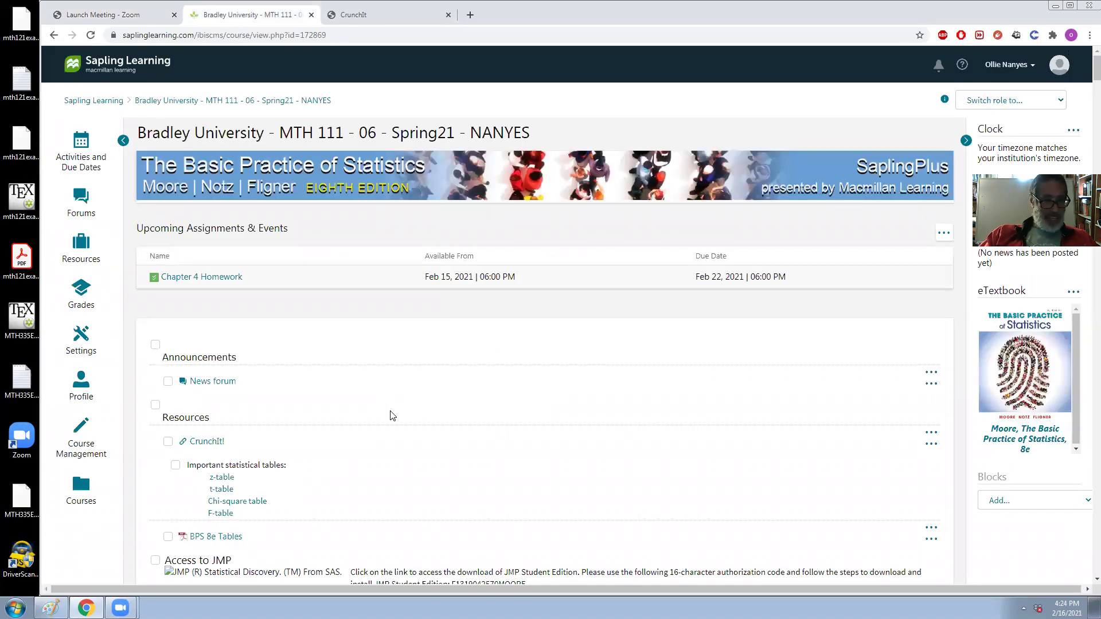
pyautogui.click(221, 447)
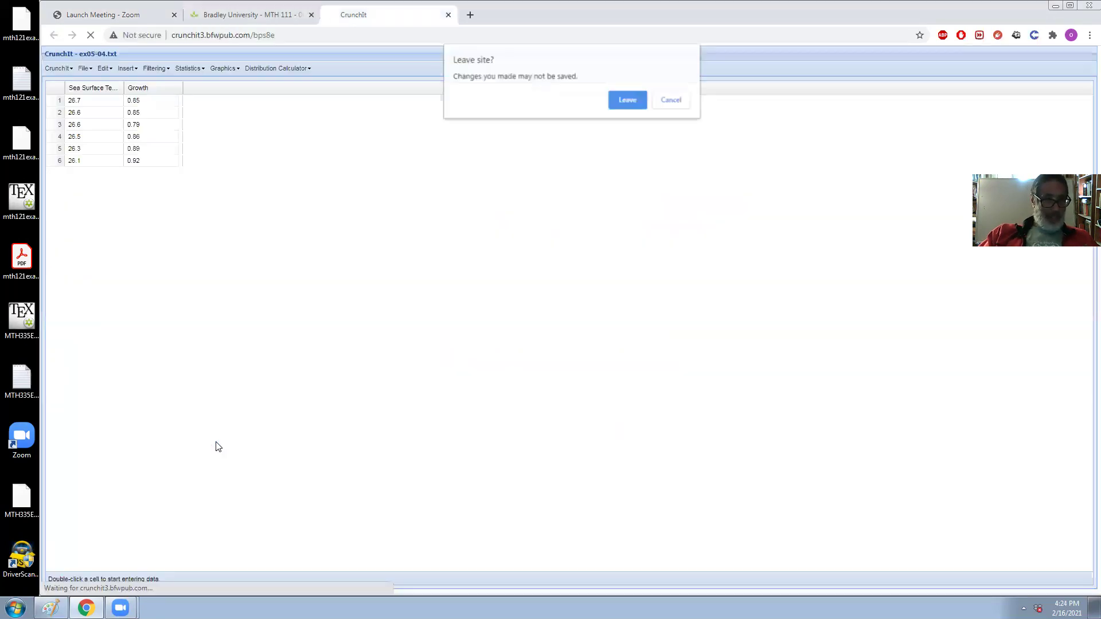
pyautogui.click(627, 100)
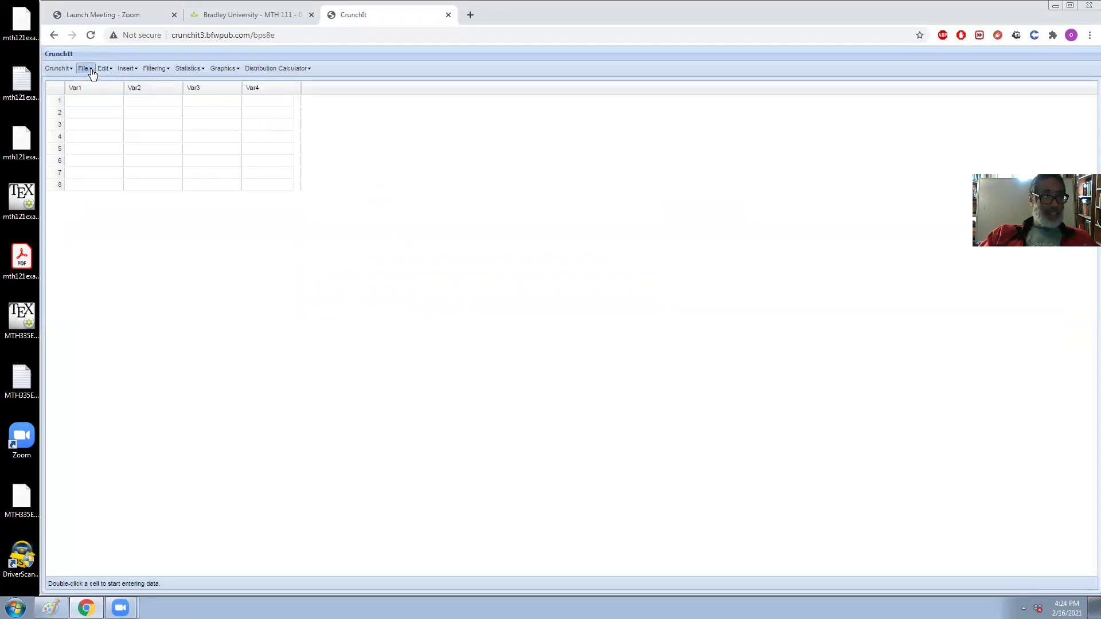
# Step: Load the Chapter 5 Example 05 data set from Basic Practice of Statistics, 8e
pyautogui.click(90, 70)
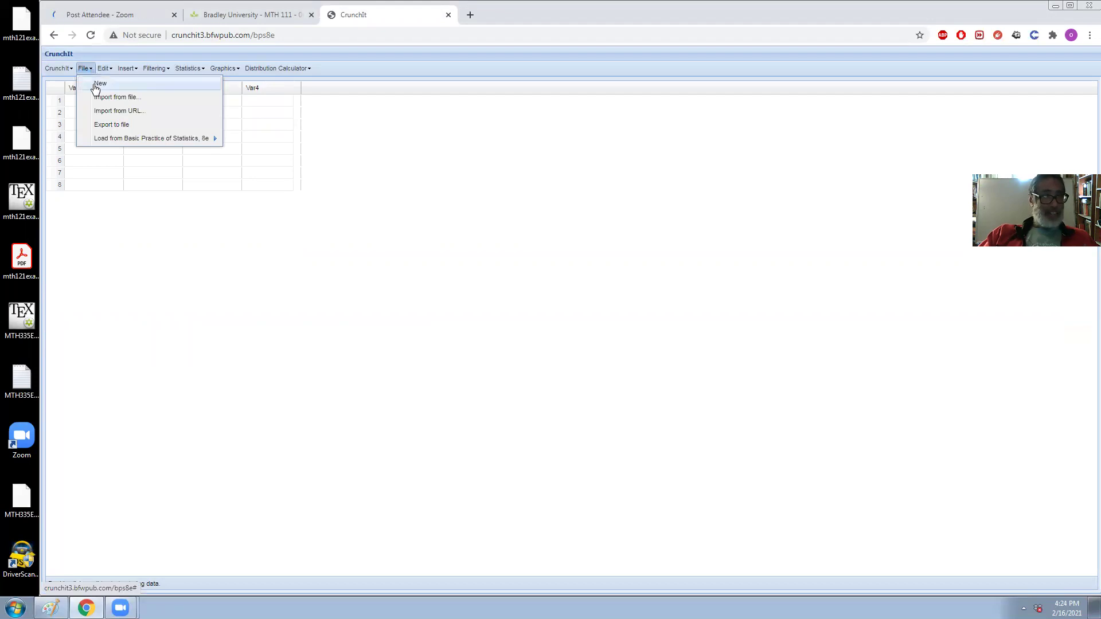
pyautogui.moveTo(113, 139)
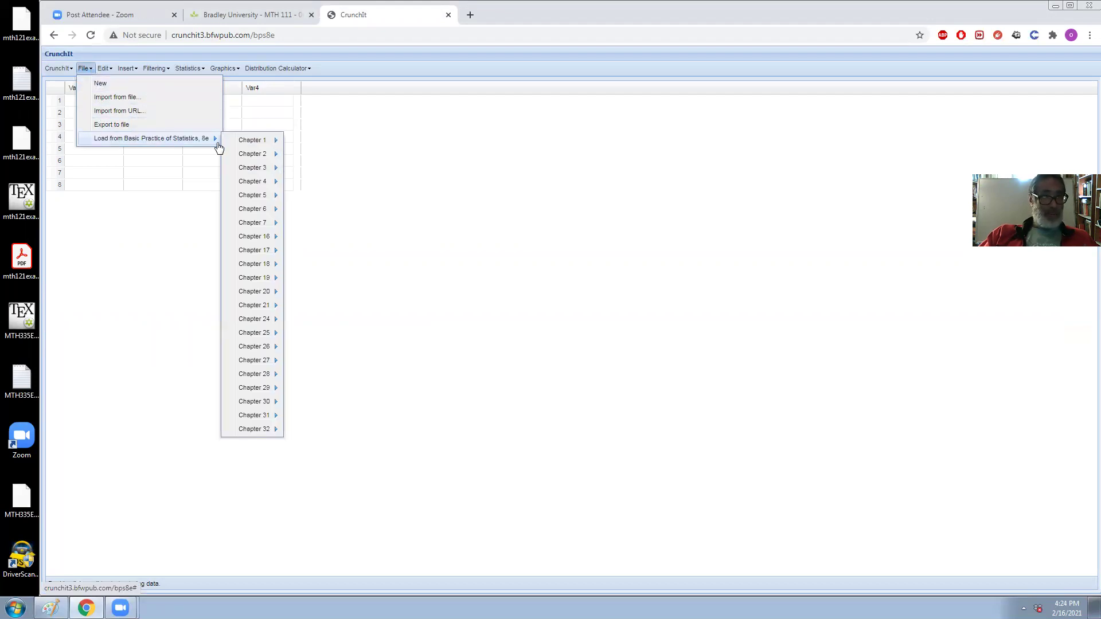
pyautogui.moveTo(253, 192)
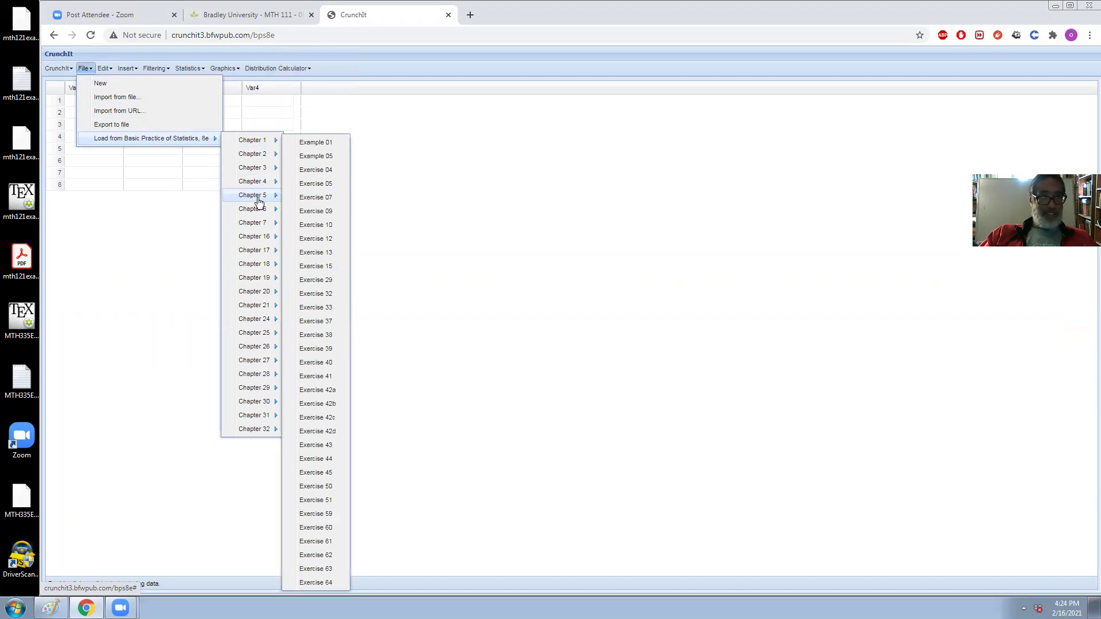
pyautogui.click(313, 158)
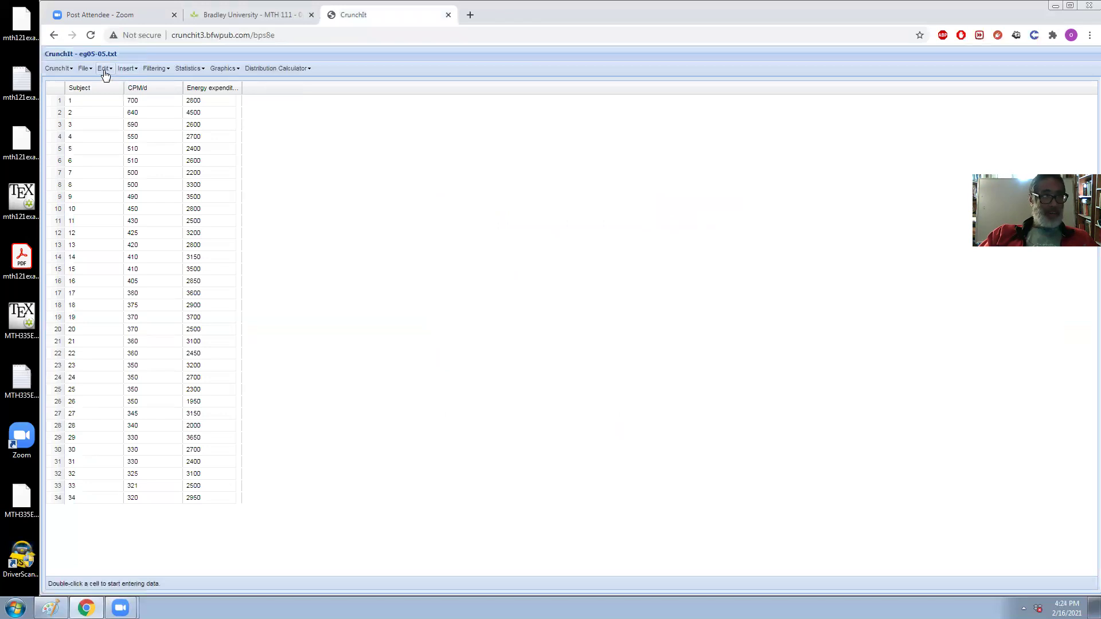
# Step: Load the Chapter 5 Example 01 data set from Basic Practice of Statistics, 8e
pyautogui.click(86, 69)
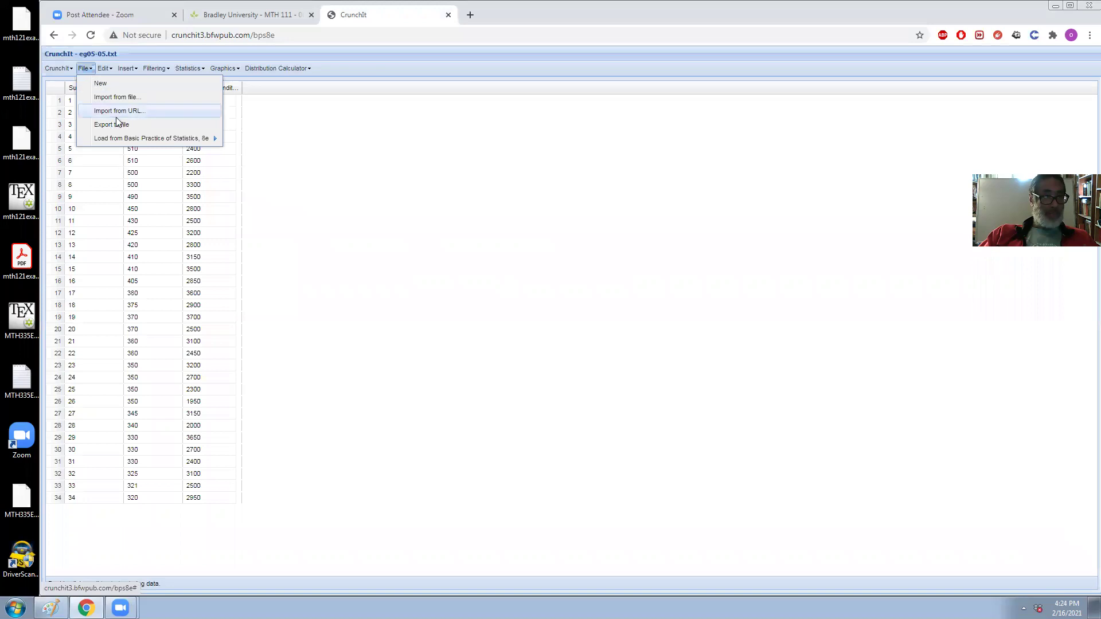
pyautogui.moveTo(264, 196)
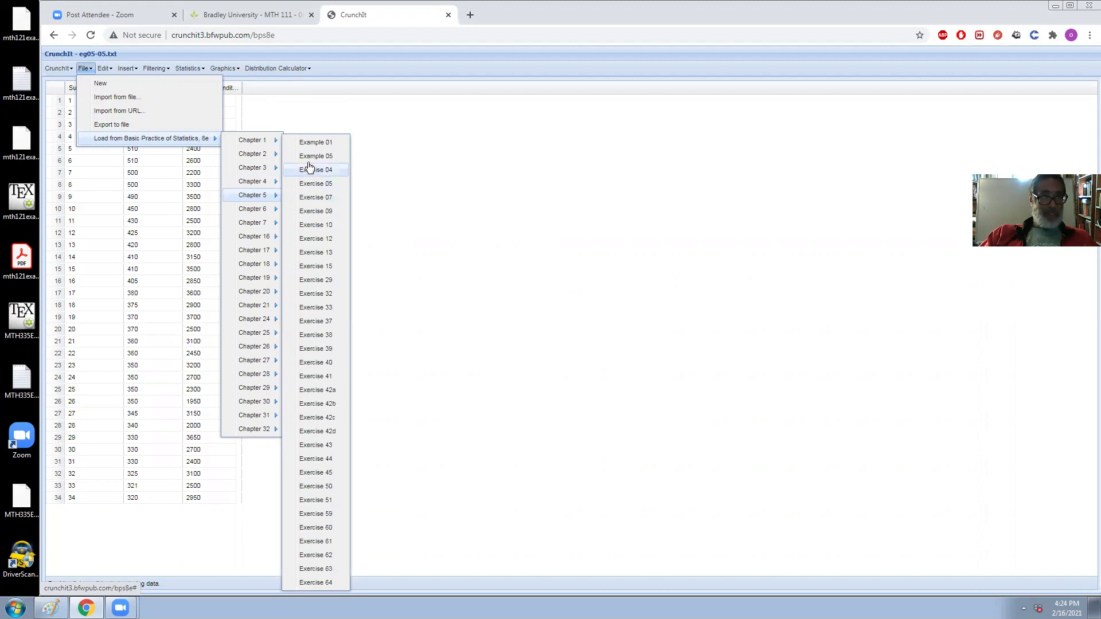
pyautogui.click(310, 143)
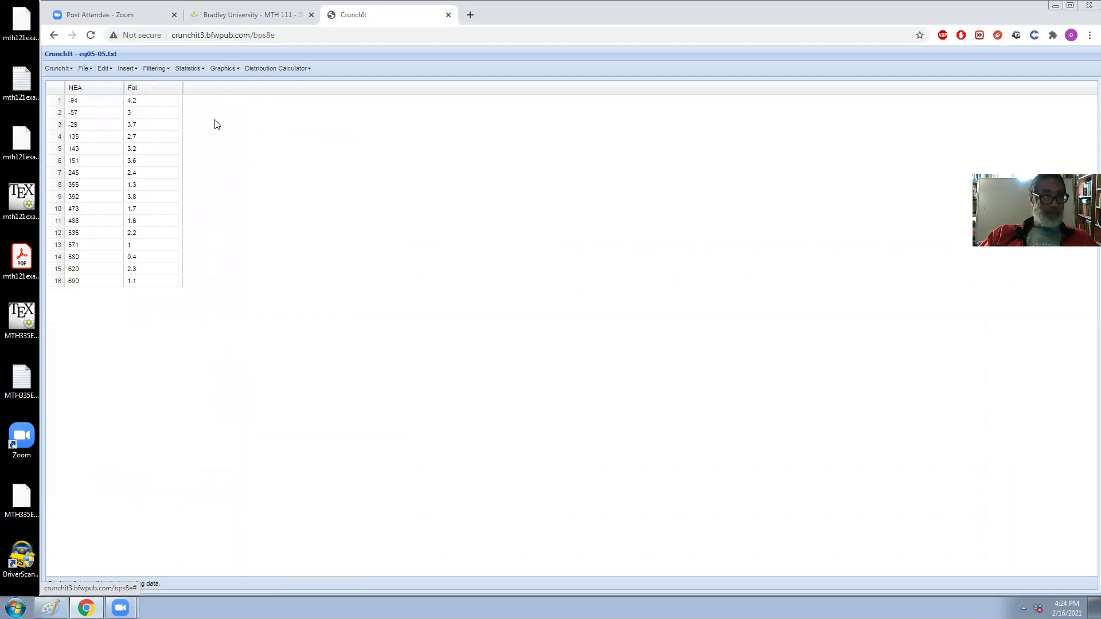
# Step: Load the Chapter 5 Exercise 04 data set from Basic Practice of Statistics, 8e
pyautogui.click(90, 74)
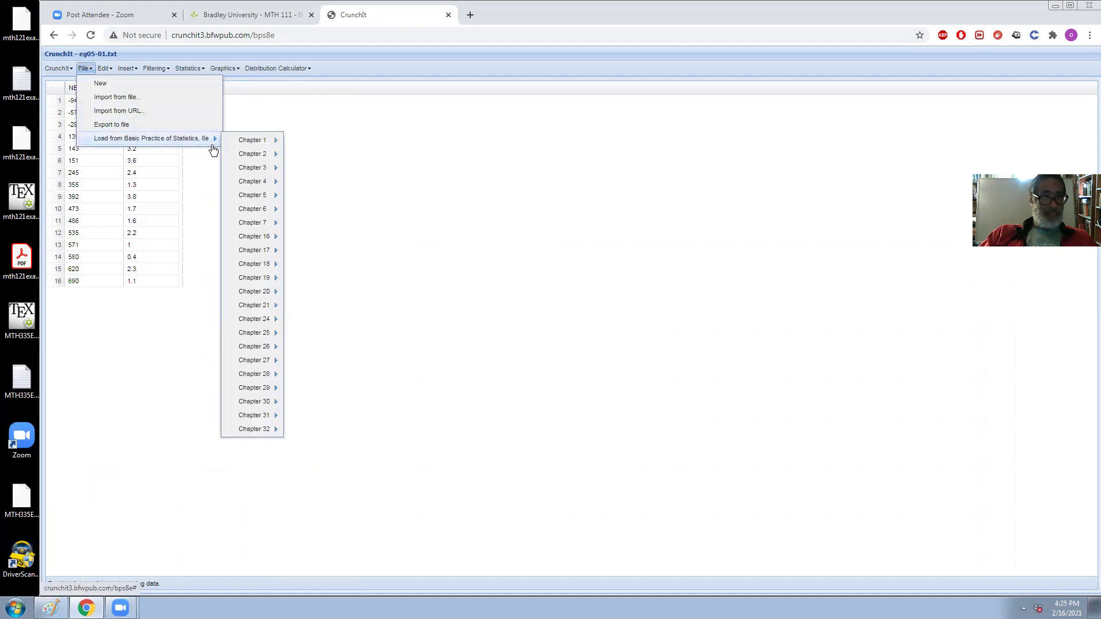
pyautogui.moveTo(264, 196)
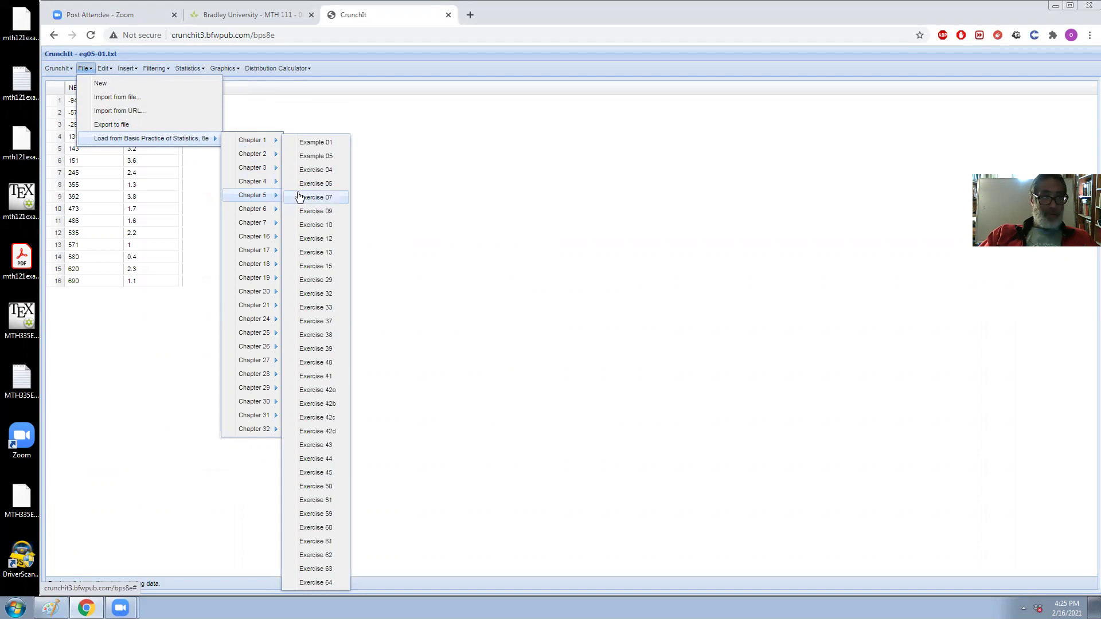
pyautogui.click(310, 170)
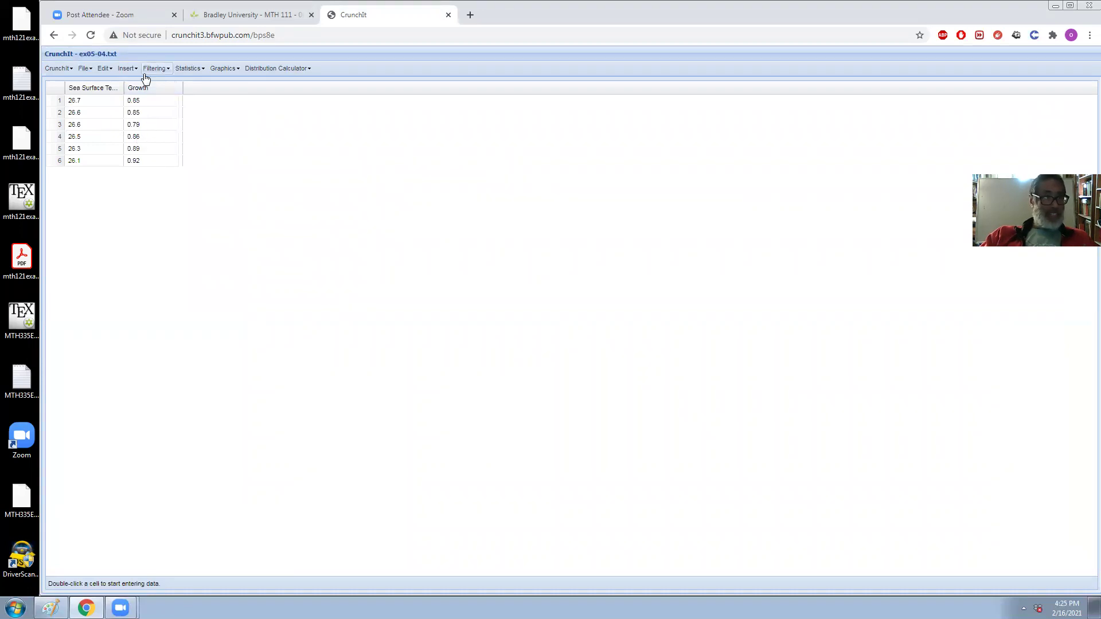
# Step: Run a simple linear regression with Growth as dependent variable and Sea Surface Temperature as independent variable, displayed as a Fitted Plot
pyautogui.click(201, 70)
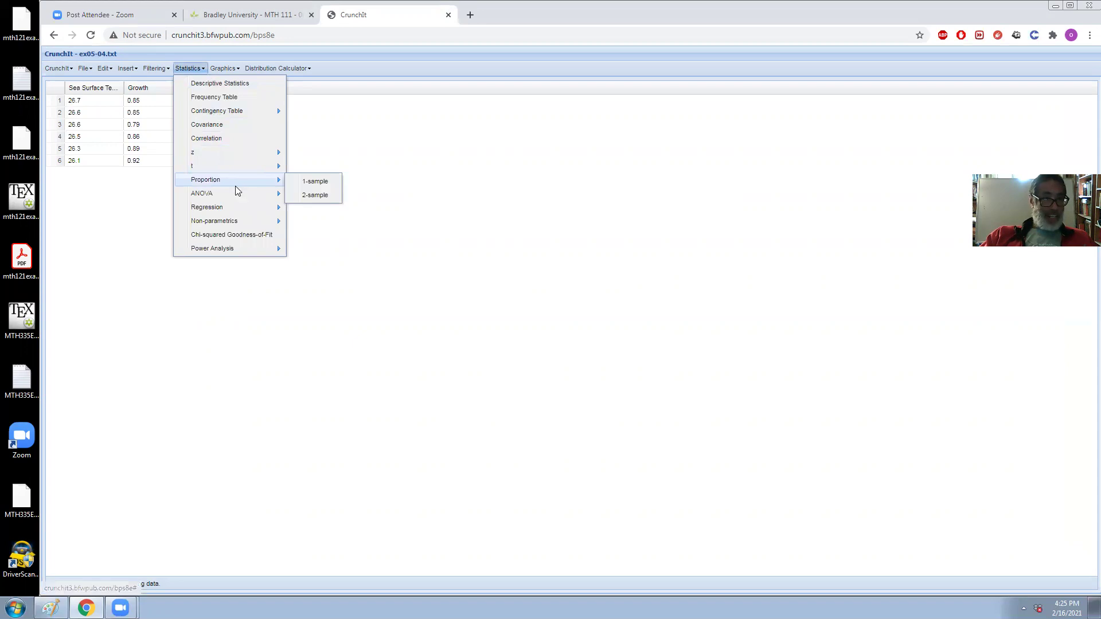
pyautogui.moveTo(237, 155)
pyautogui.moveTo(223, 214)
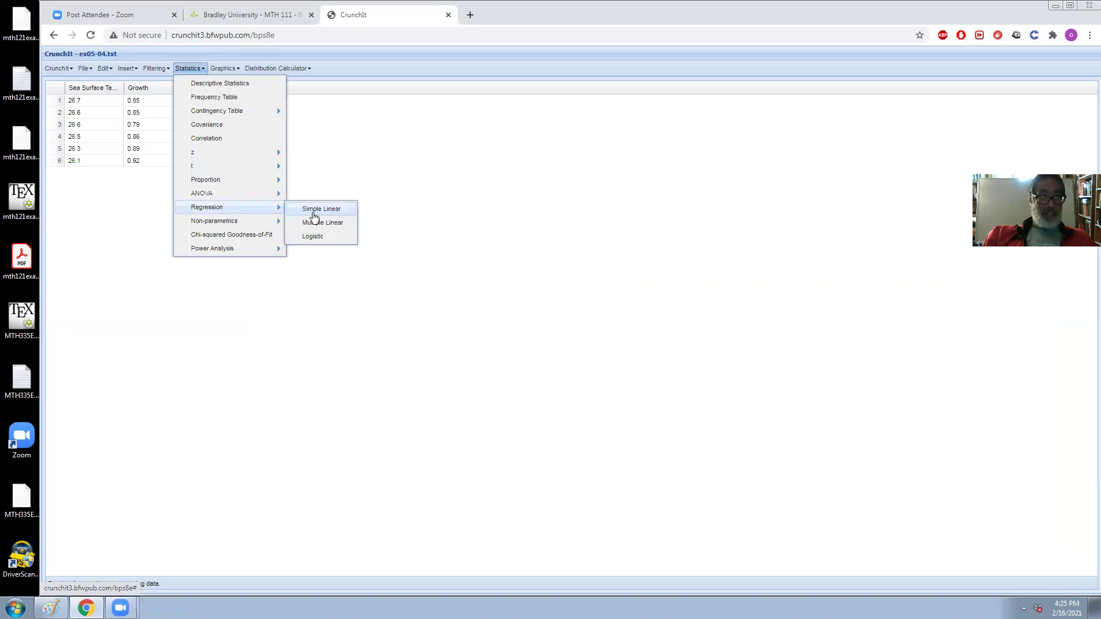
pyautogui.click(315, 210)
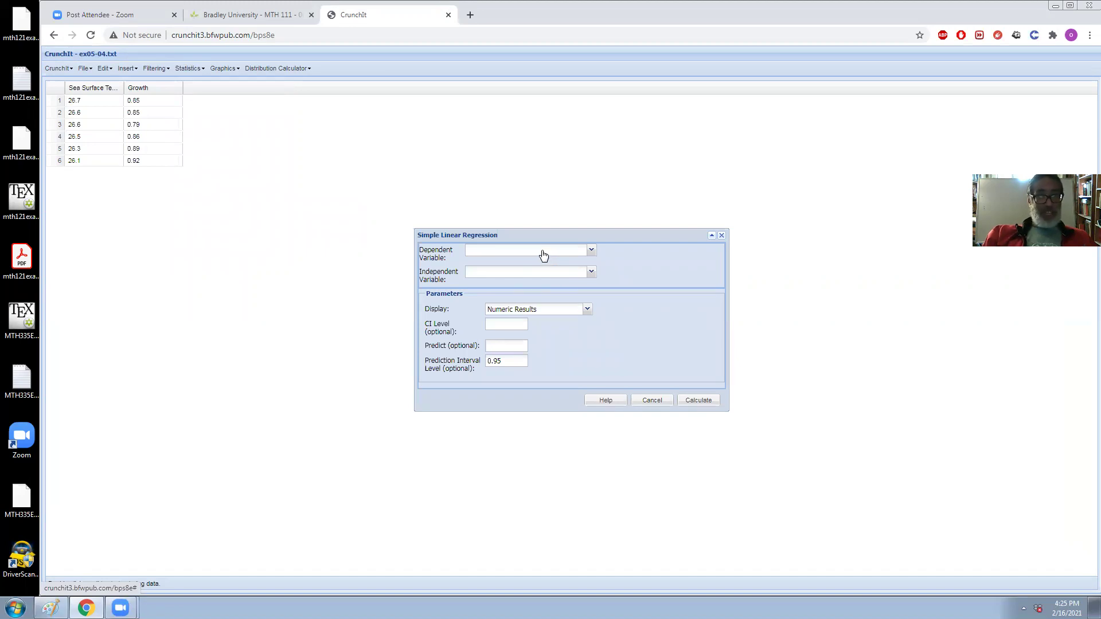
pyautogui.click(591, 251)
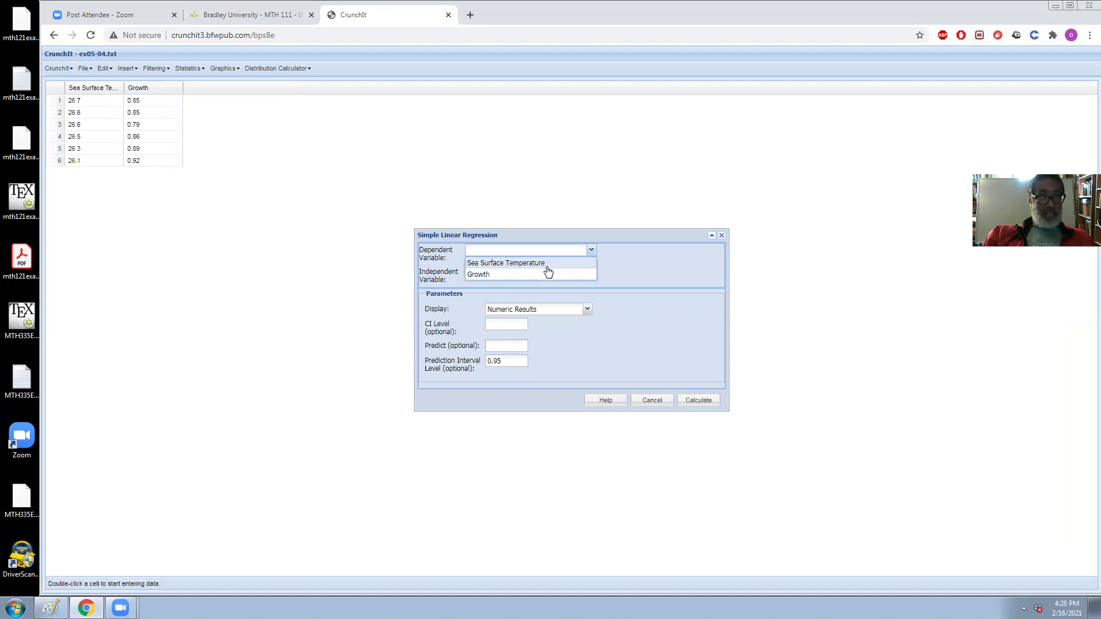
pyautogui.click(523, 274)
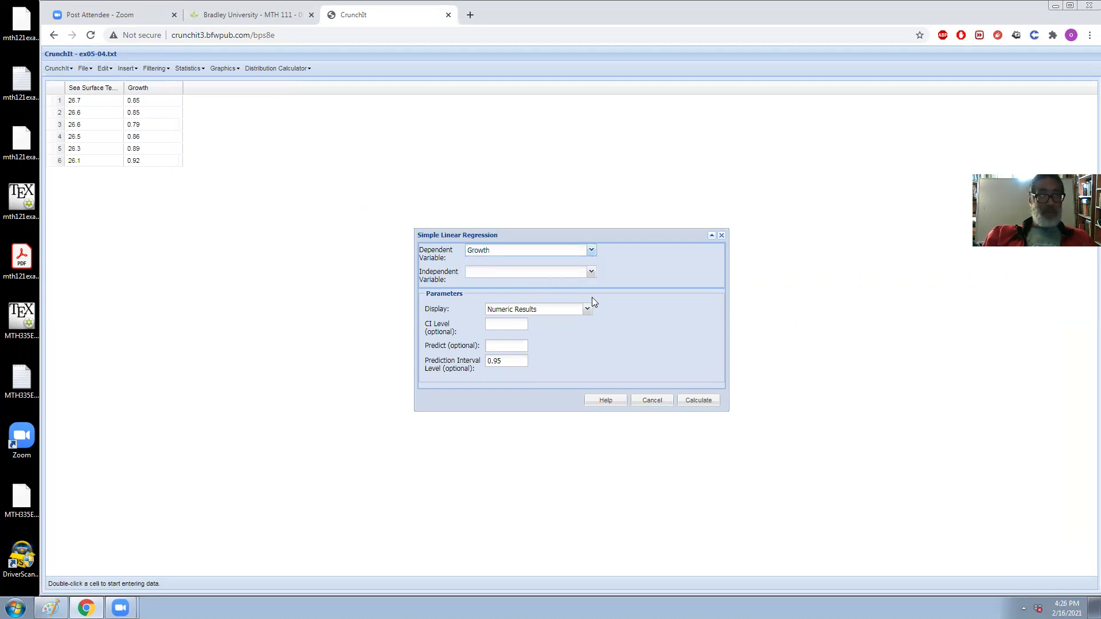
pyautogui.click(591, 273)
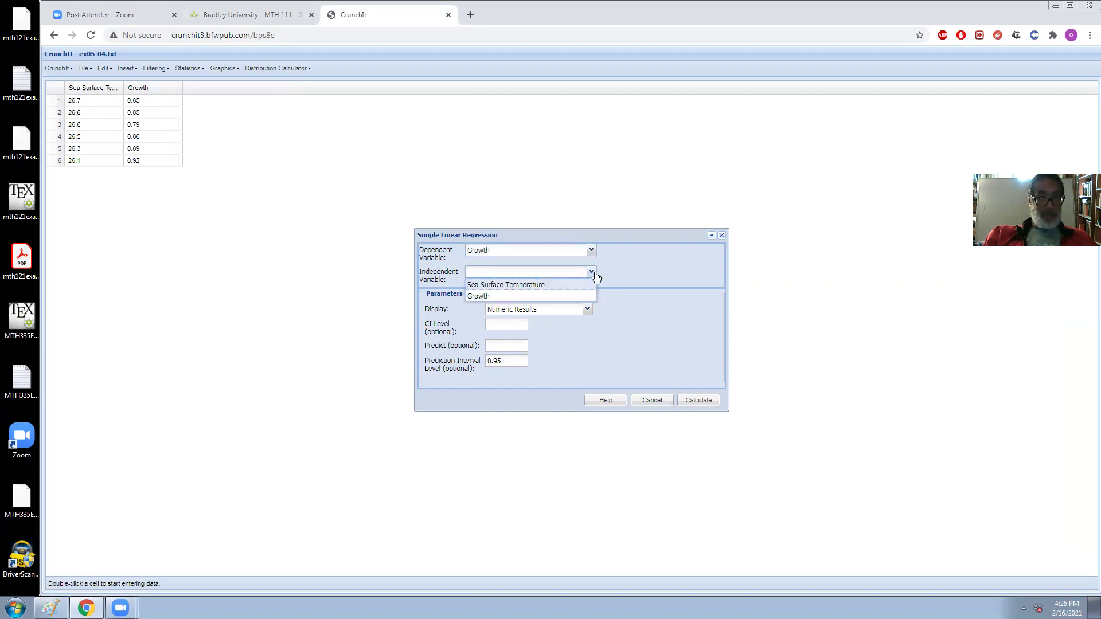
pyautogui.click(539, 285)
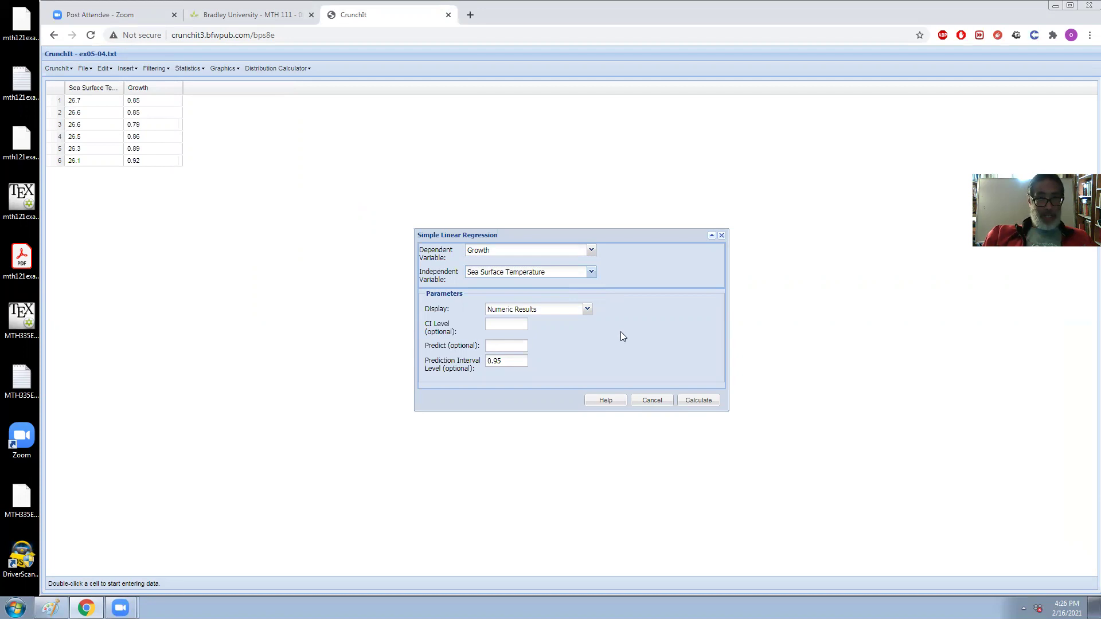
pyautogui.click(588, 311)
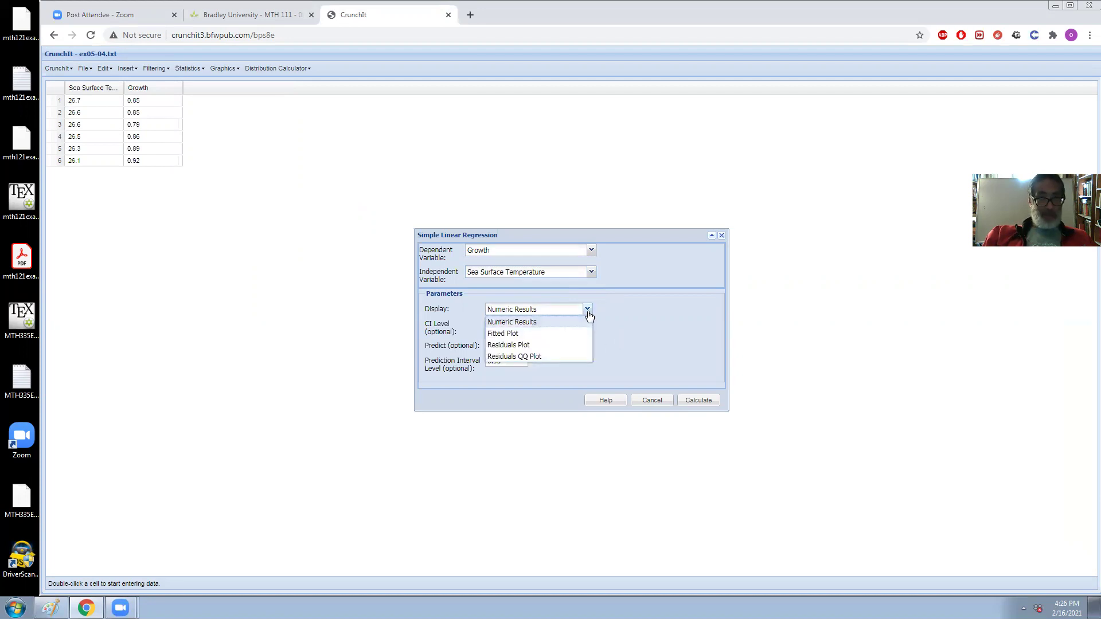
pyautogui.click(570, 334)
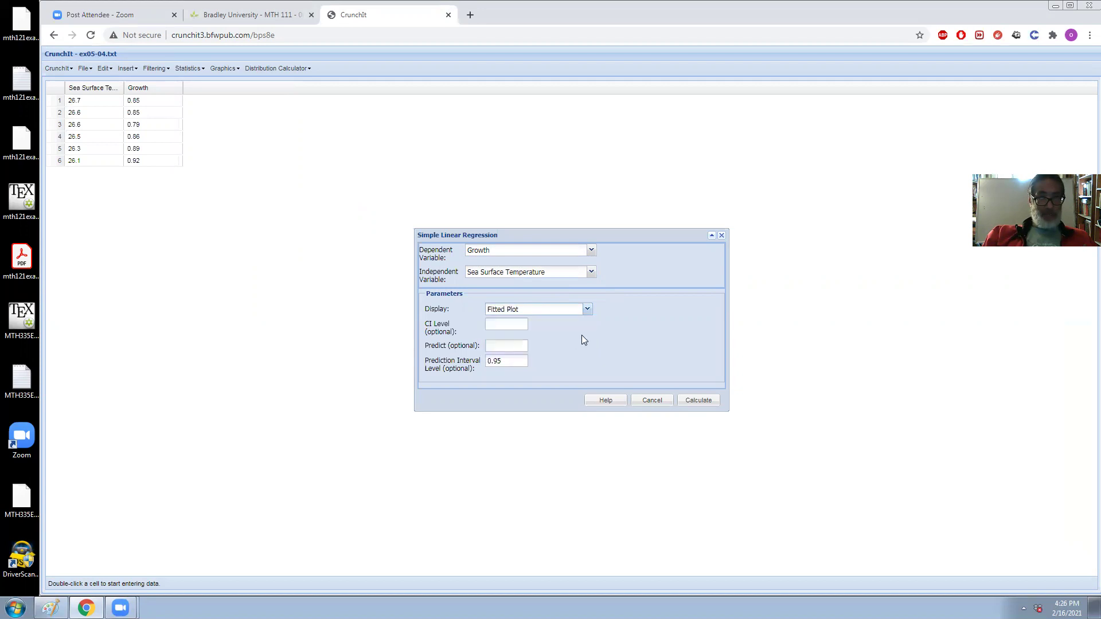
pyautogui.click(696, 403)
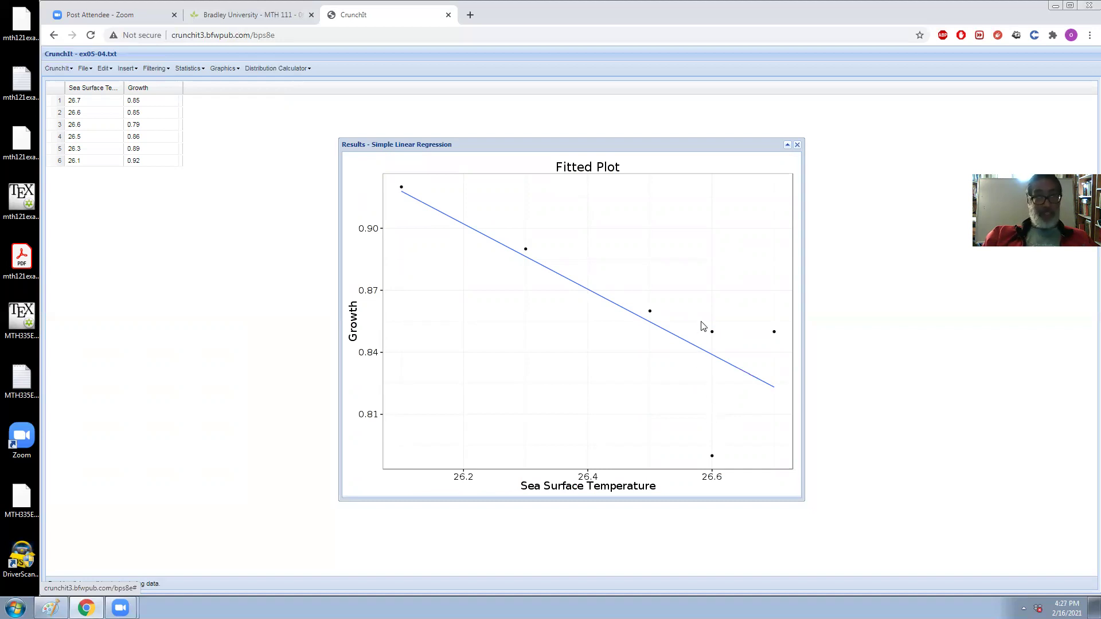
# Step: Rerun the simple linear regression of Growth on Sea Surface Temperature with the display set to Numeric Results
pyautogui.click(197, 70)
pyautogui.moveTo(234, 207)
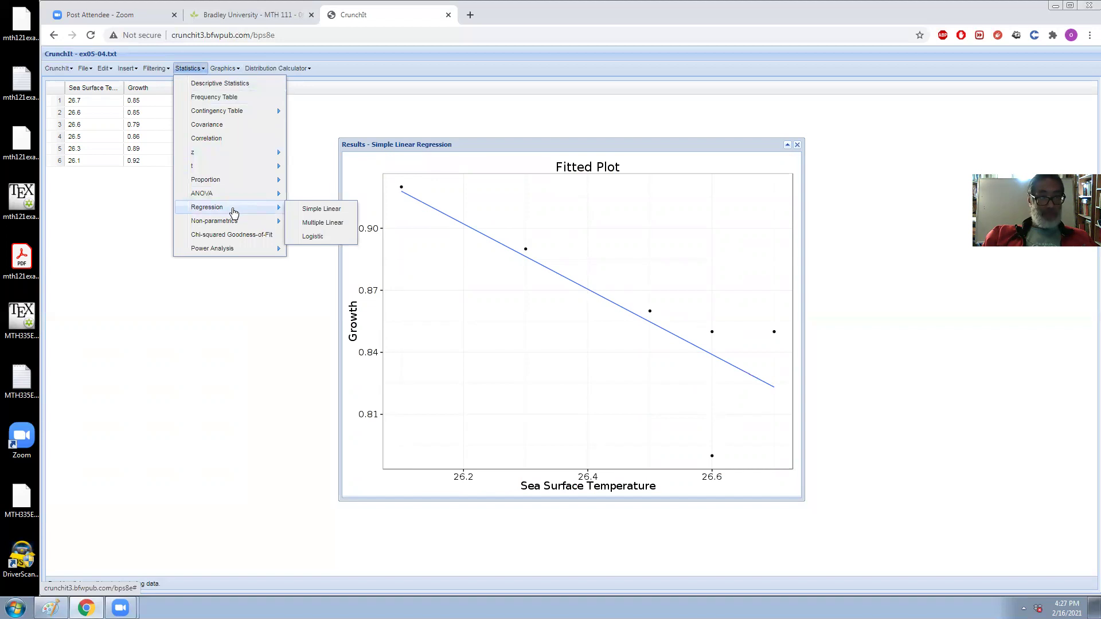
pyautogui.click(321, 211)
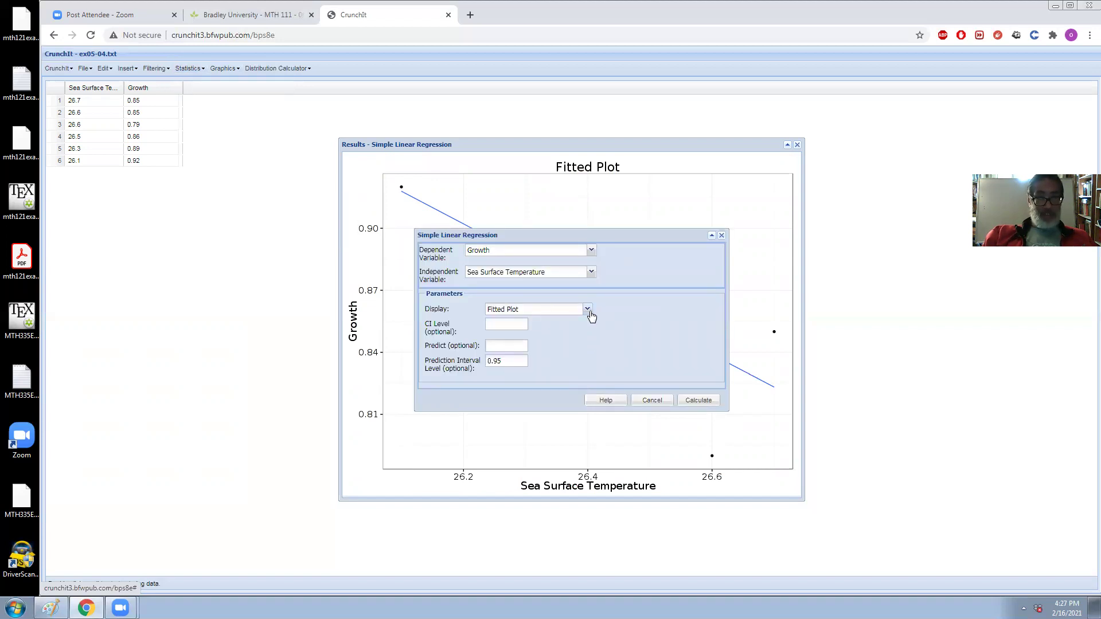
pyautogui.click(589, 311)
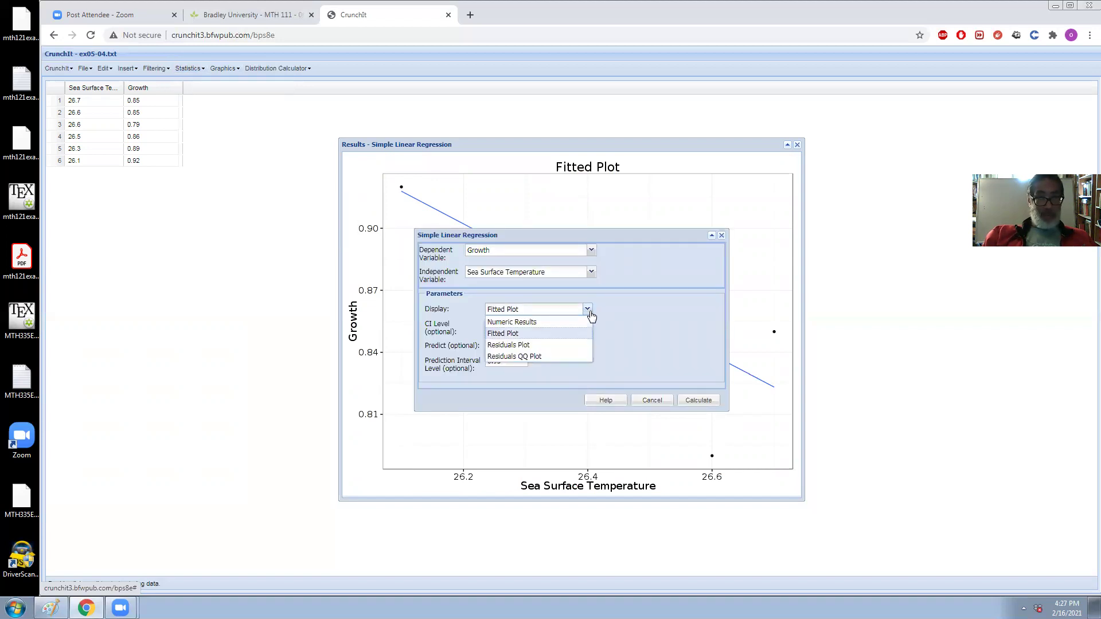
pyautogui.click(556, 323)
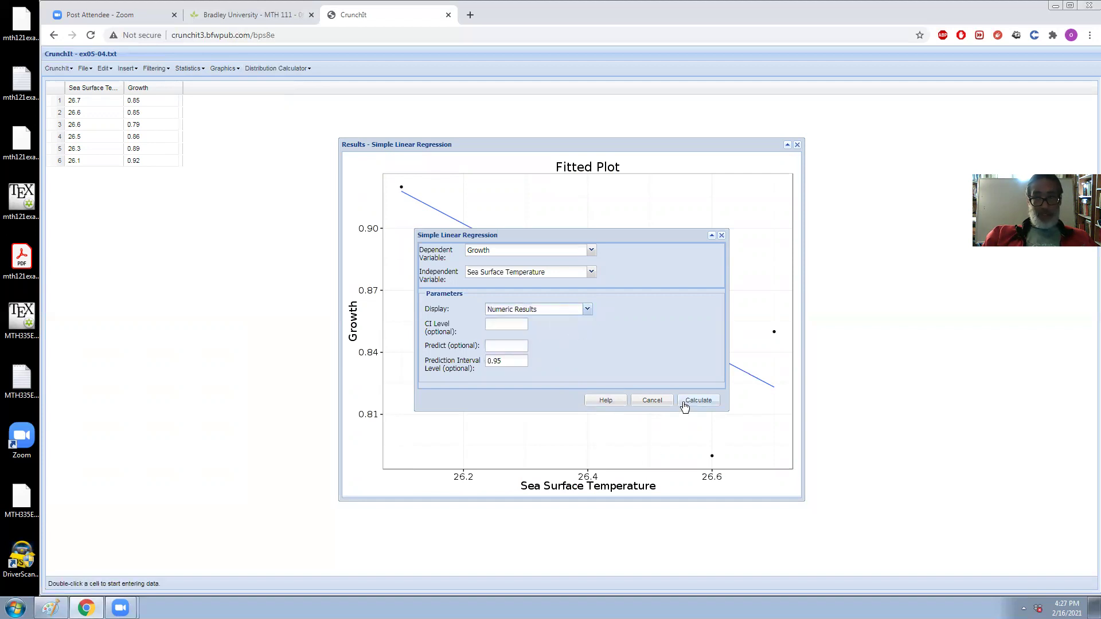
pyautogui.click(685, 404)
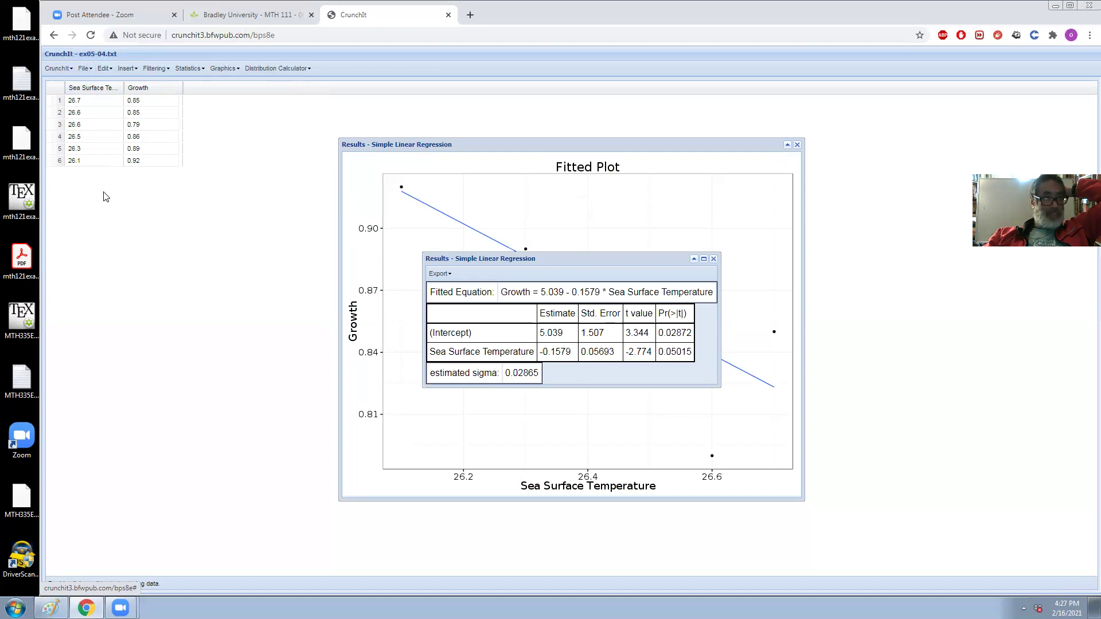
# Step: Calculate the correlation between Sea Surface Temperature and Growth, and close the correlation and numeric regression results
pyautogui.click(195, 69)
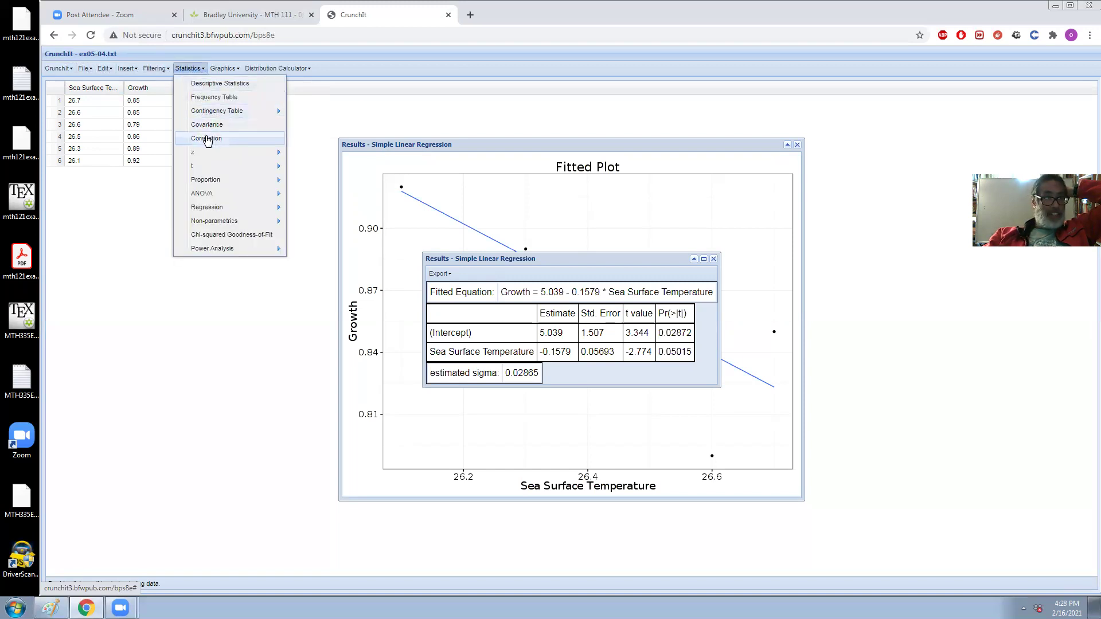
pyautogui.click(208, 139)
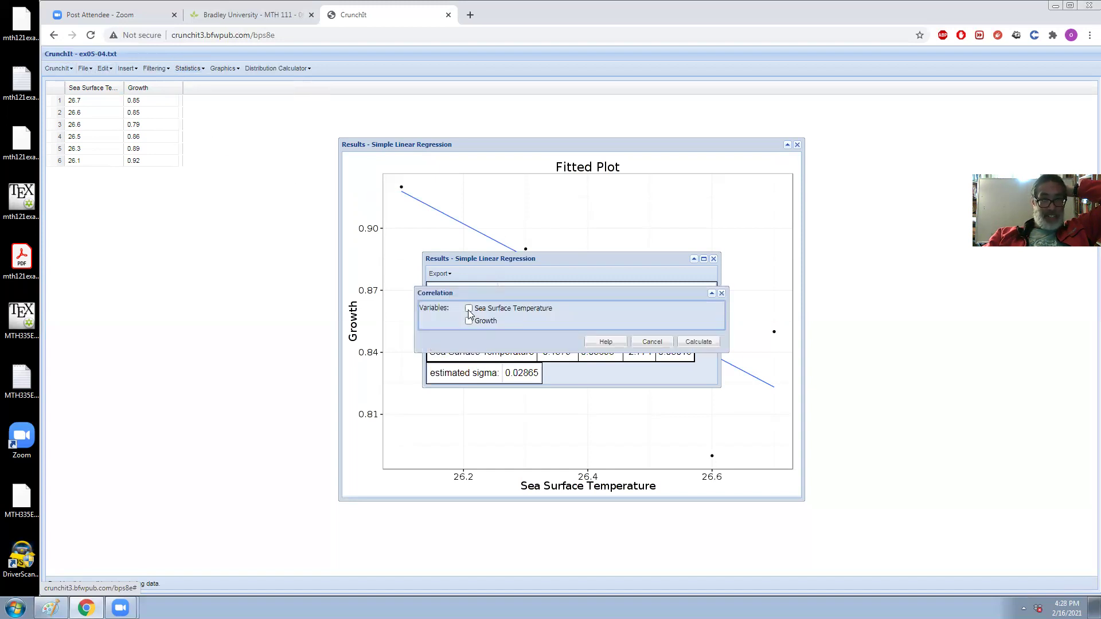
pyautogui.click(469, 308)
pyautogui.click(469, 321)
pyautogui.click(704, 342)
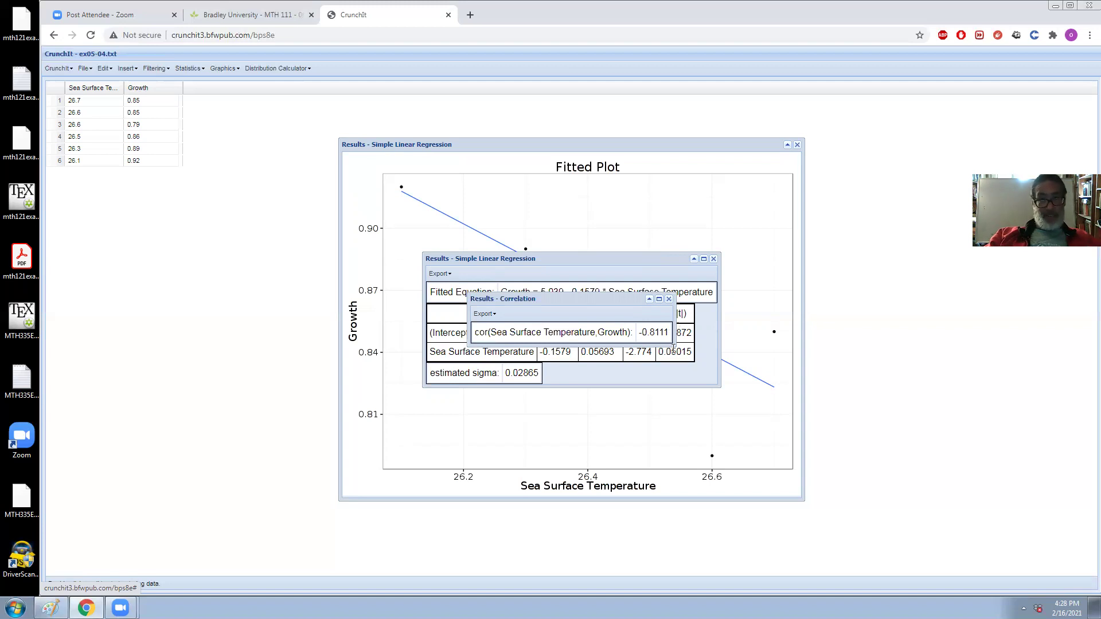
pyautogui.click(669, 300)
pyautogui.click(713, 259)
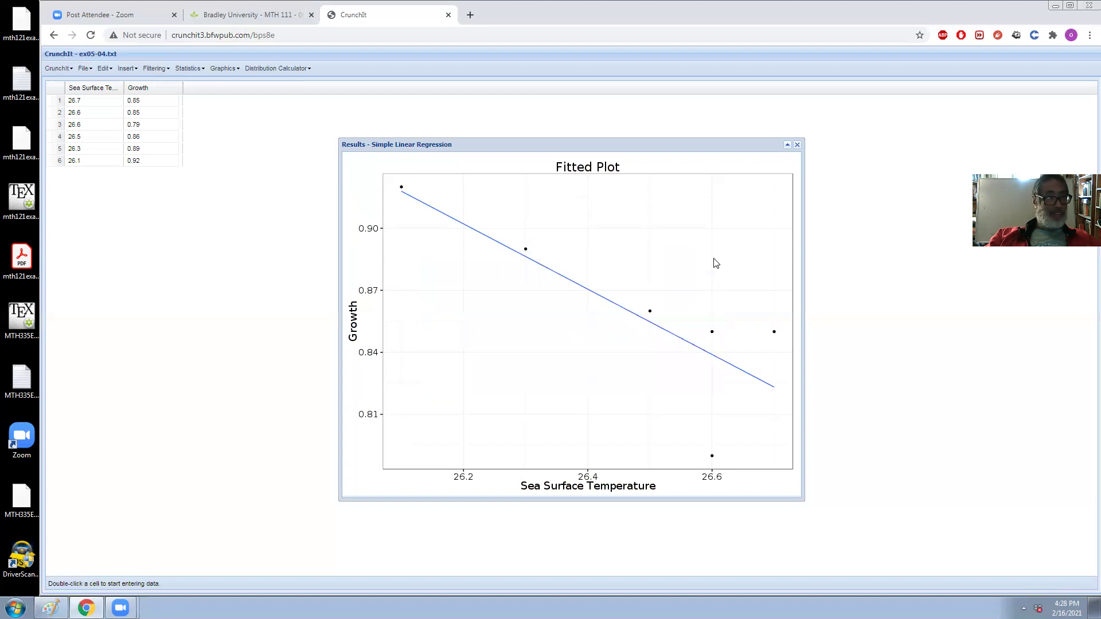